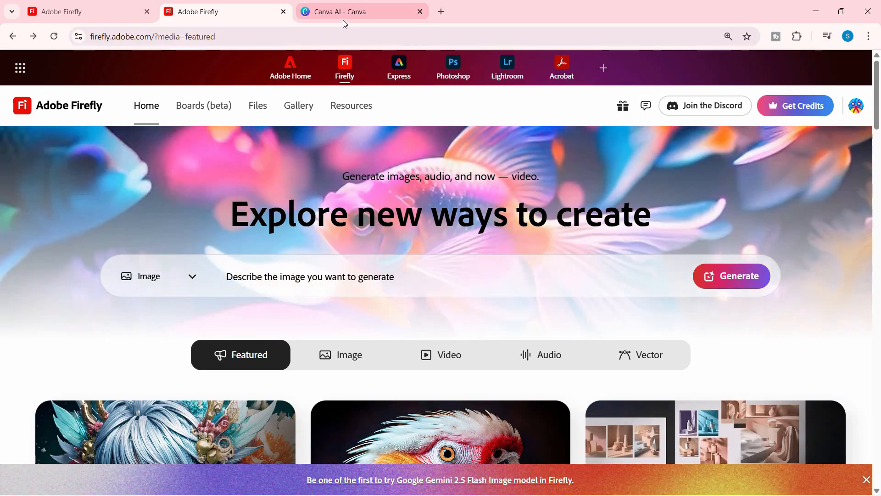
Switch to Canva AI and generate images from the prompt 'Write "Creamers" Text in Melting Strawberry Icecream Style'.
{"action": "left_click", "coordinate": [346, 13]}
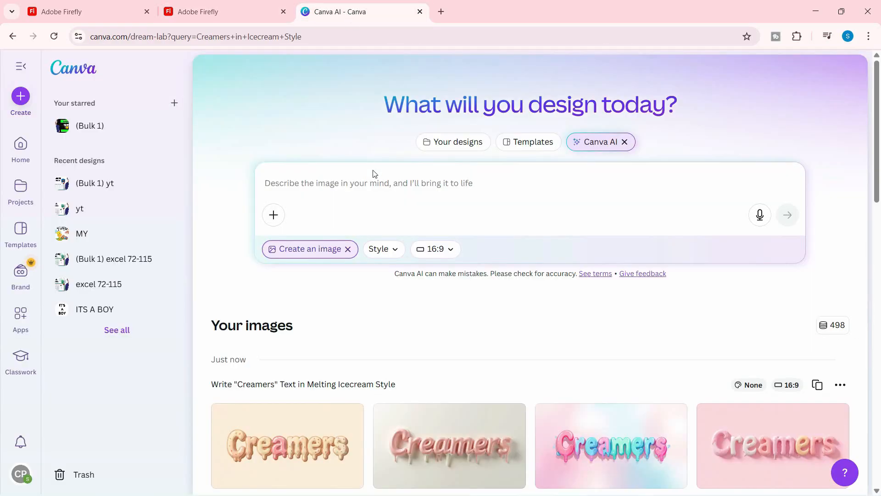
{"action": "scroll", "coordinate": [363, 333], "scroll_direction": "down", "scroll_amount": 3}
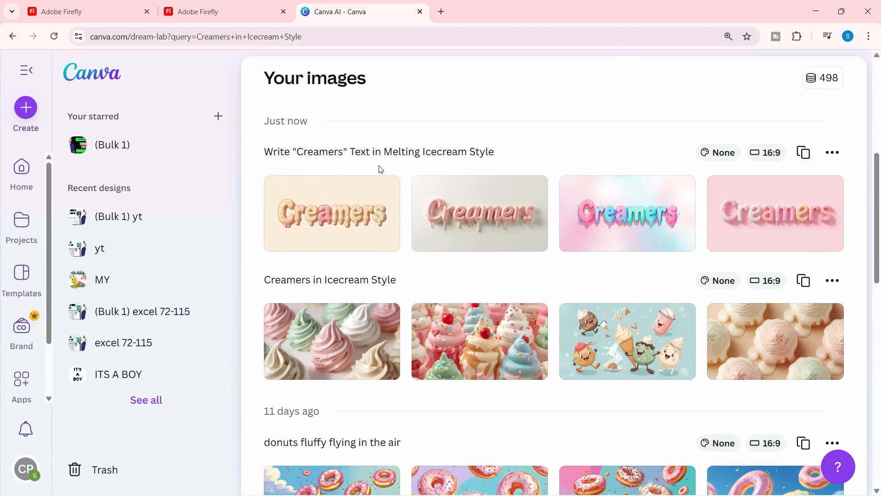
{"action": "mouse_move", "coordinate": [476, 214]}
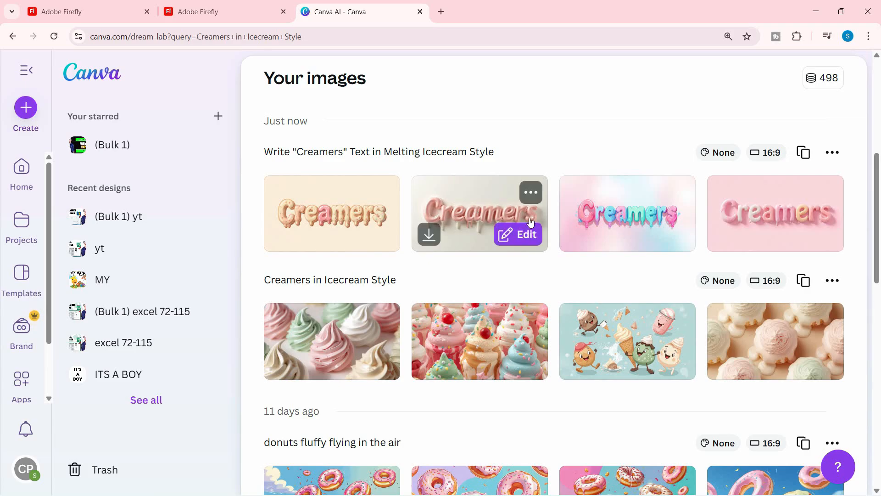
{"action": "scroll", "coordinate": [273, 282], "scroll_direction": "up", "scroll_amount": 6}
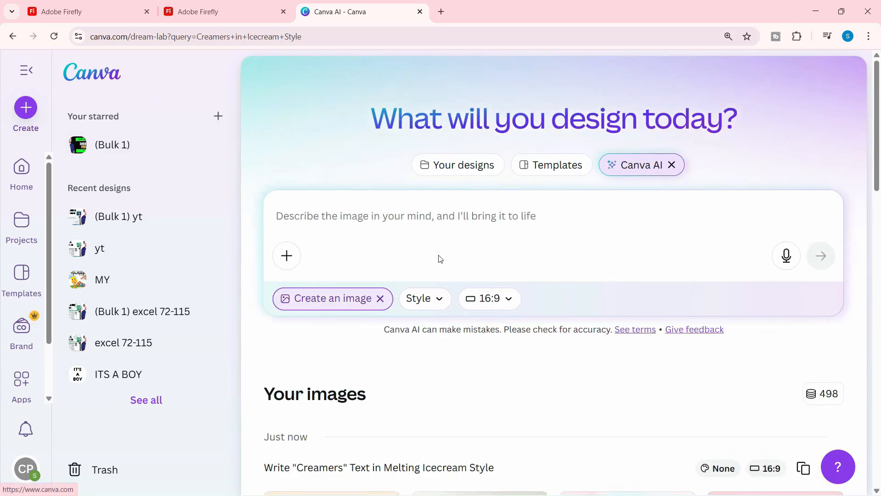
{"action": "left_click", "coordinate": [649, 211]}
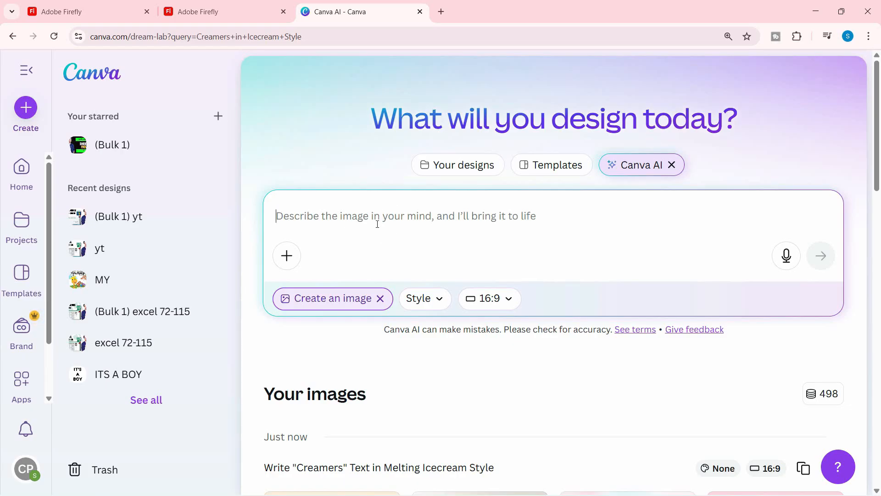
{"action": "type", "text": "Write \"Creamers\" Text in"}
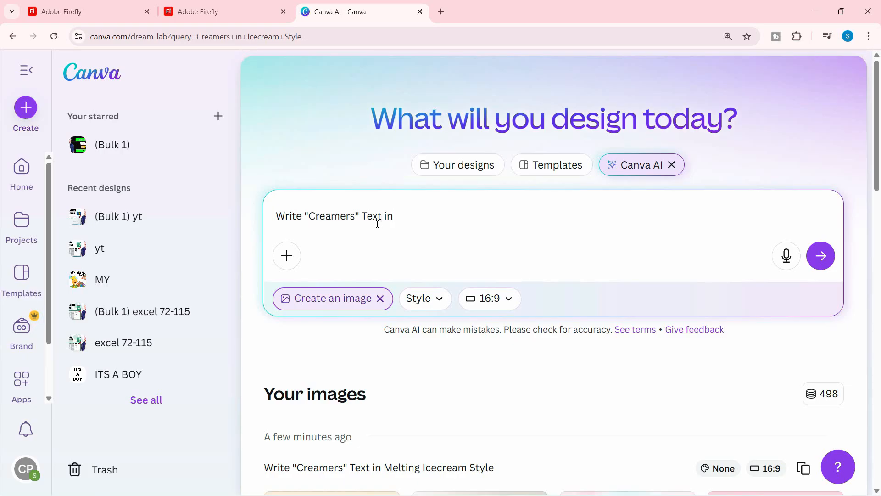
{"action": "type", "text": "Melting Straw"}
{"action": "type", "text": "berry Ice"}
{"action": "key", "text": "BackSpace"}
{"action": "type", "text": "rry Icecre"}
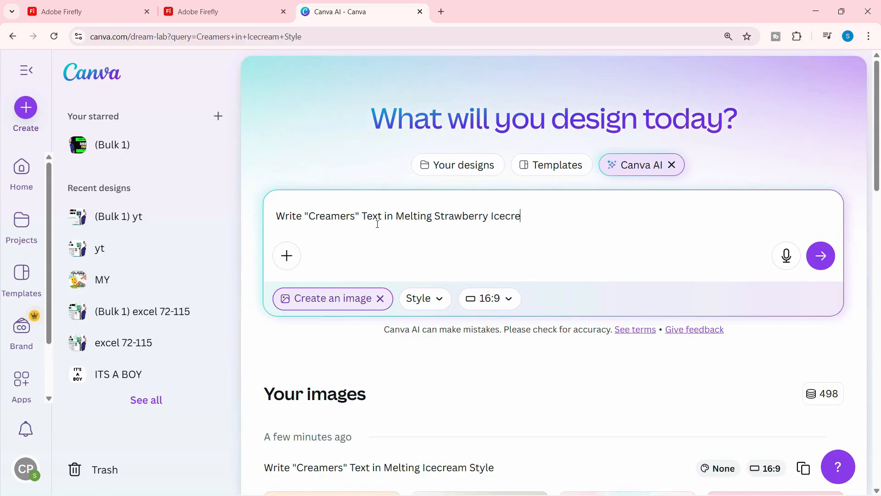
{"action": "type", "text": "am Style"}
{"action": "key", "text": "Return"}
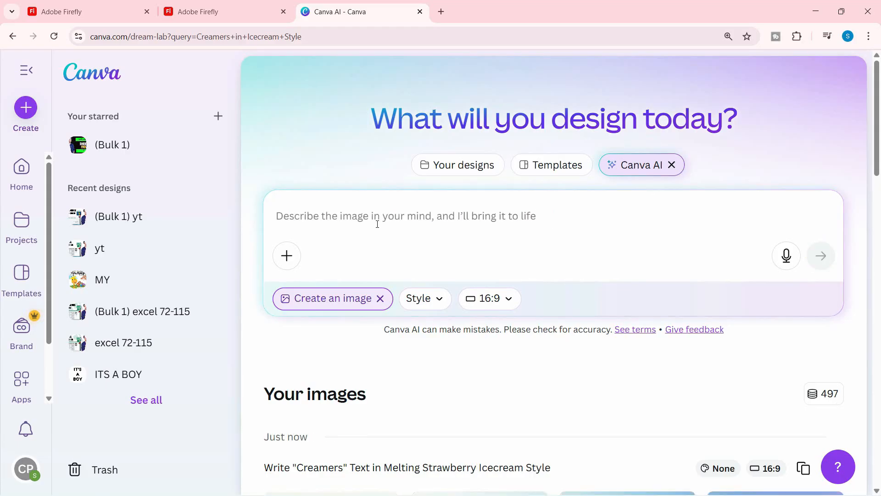
Open the fourth strawberry image, with dripping capital letters on a pink background, and boost its resolution.
{"action": "scroll", "coordinate": [533, 259], "scroll_direction": "down", "scroll_amount": 5}
{"action": "scroll", "coordinate": [558, 265], "scroll_direction": "up", "scroll_amount": 2}
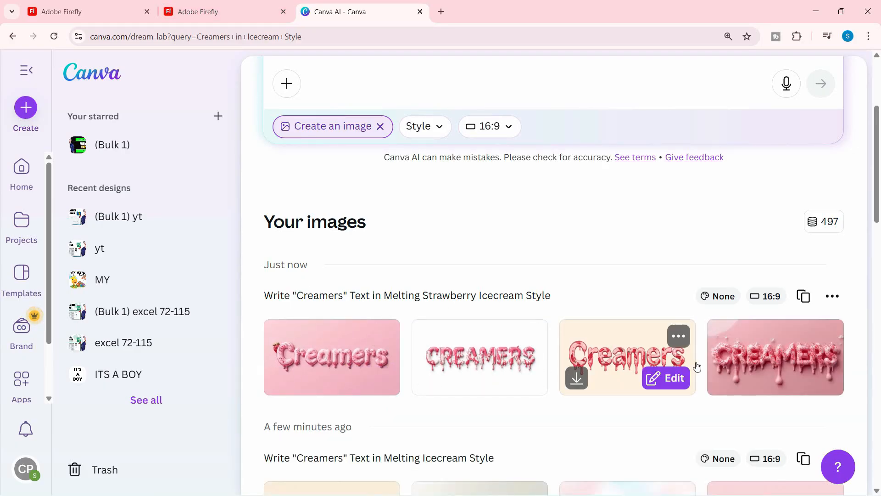
{"action": "left_click", "coordinate": [777, 359]}
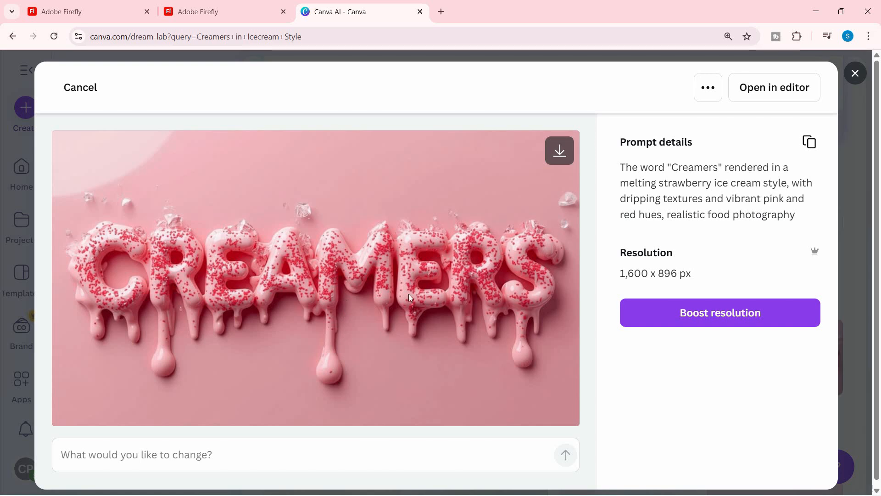
{"action": "left_click", "coordinate": [696, 324]}
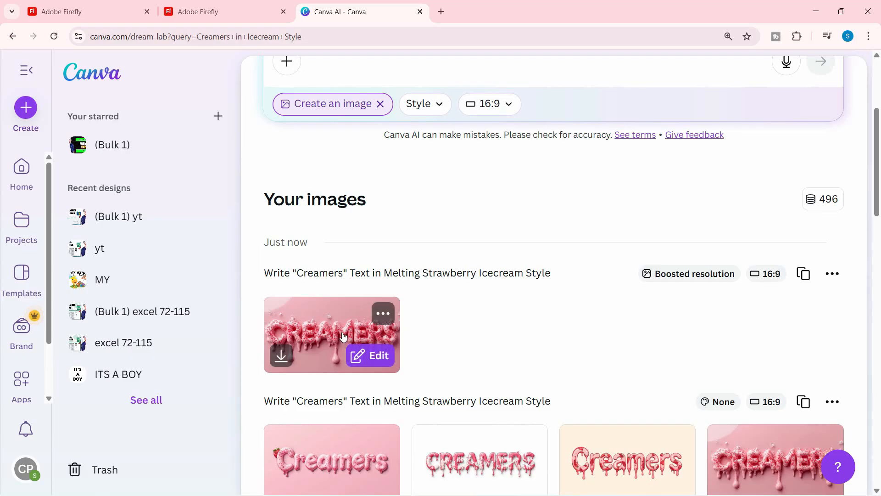
Download the boosted-resolution strawberry Creamers image, check the saved JPG, and close the photo viewer and image preview.
{"action": "left_click", "coordinate": [397, 330]}
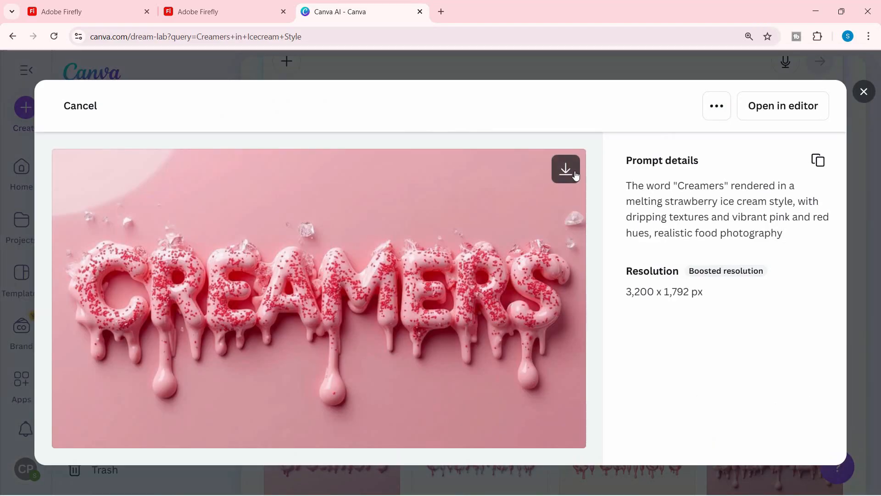
{"action": "left_click", "coordinate": [565, 169]}
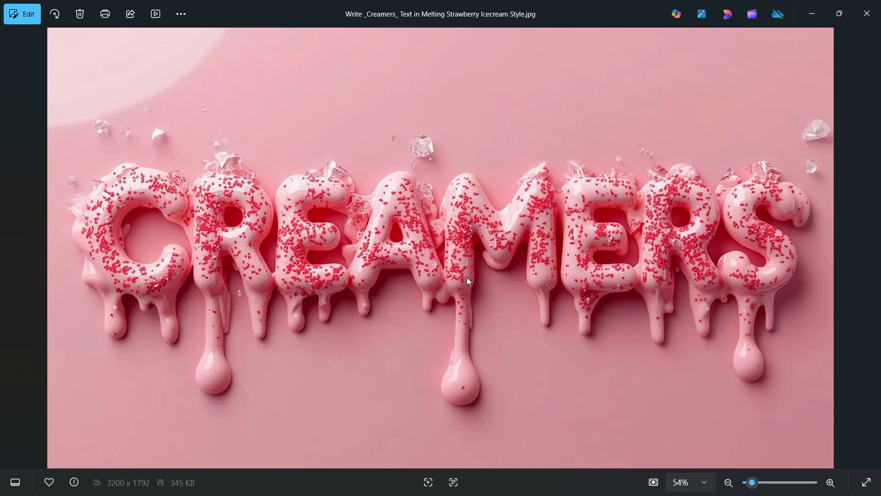
{"action": "left_click", "coordinate": [867, 13]}
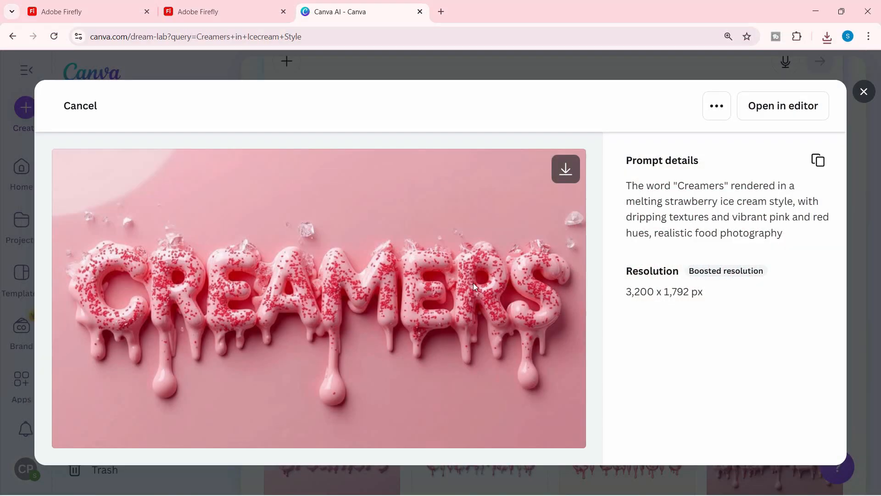
{"action": "left_click", "coordinate": [867, 99]}
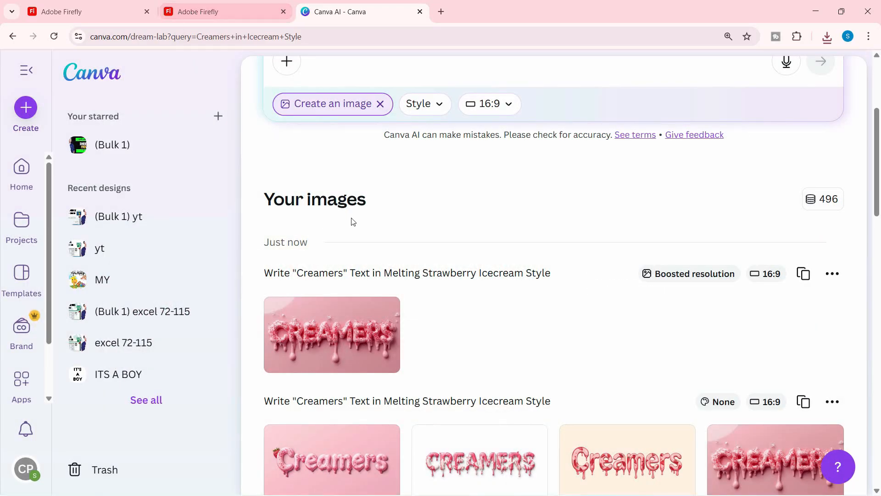
Generate another set of images from the prompt 'Write Creamers as Black and White Text , in Melting Style'.
{"action": "scroll", "coordinate": [363, 230], "scroll_direction": "up", "scroll_amount": 4}
{"action": "scroll", "coordinate": [360, 295], "scroll_direction": "down", "scroll_amount": 7}
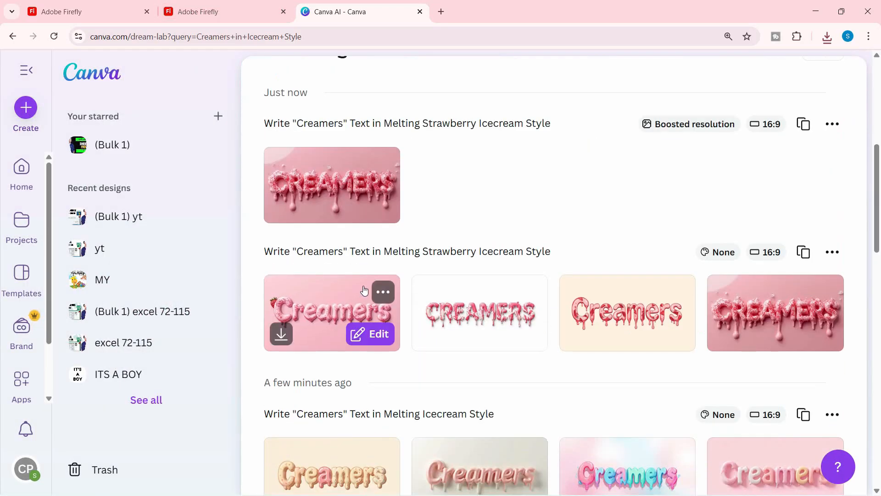
{"action": "scroll", "coordinate": [359, 291], "scroll_direction": "up", "scroll_amount": 7}
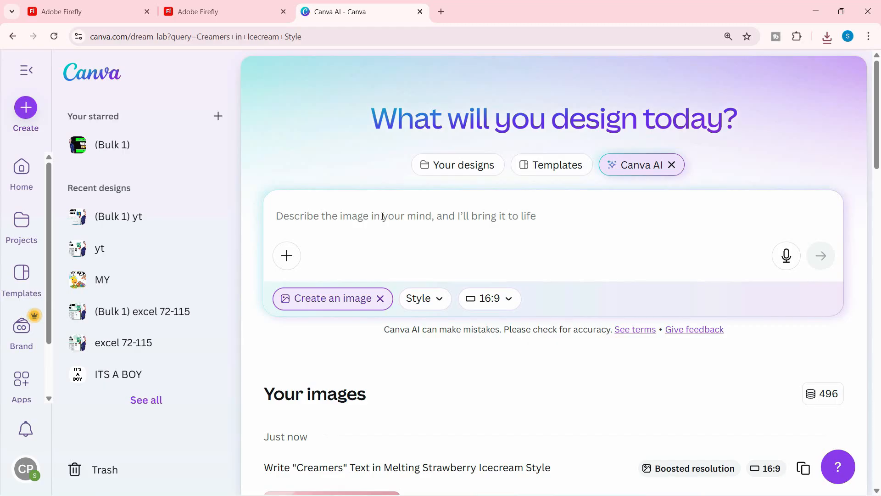
{"action": "left_click", "coordinate": [383, 217]}
{"action": "type", "text": "Write Creamers as Black and Wh"}
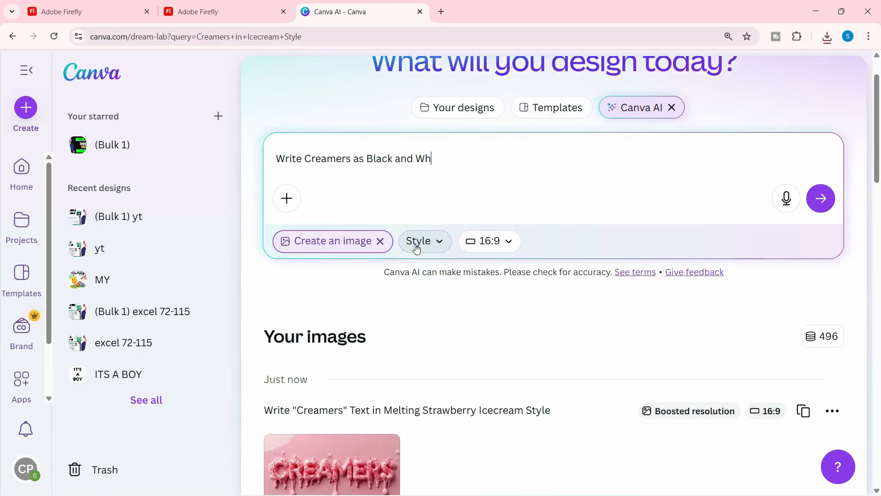
{"action": "type", "text": "ite Text , in Melting Style"}
{"action": "key", "text": "Return"}
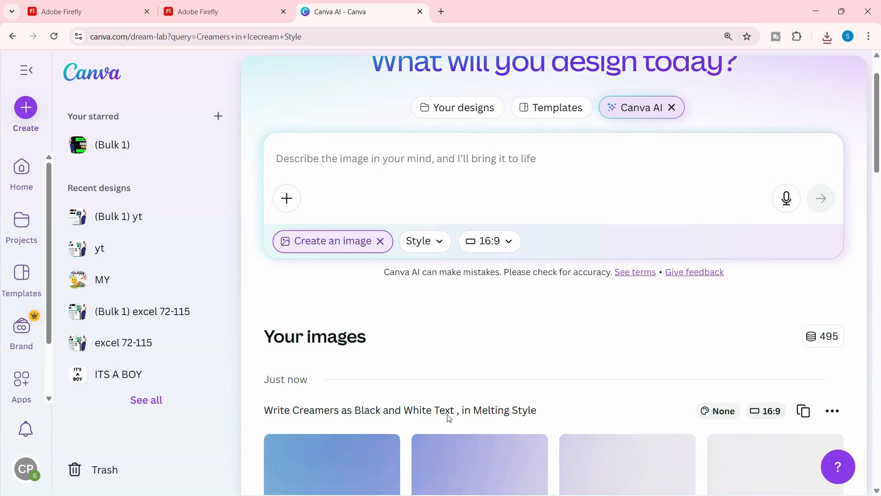
Open the third black-and-white result, with white dripping Creamers lettering on black, and download it.
{"action": "scroll", "coordinate": [544, 415], "scroll_direction": "down", "scroll_amount": 4}
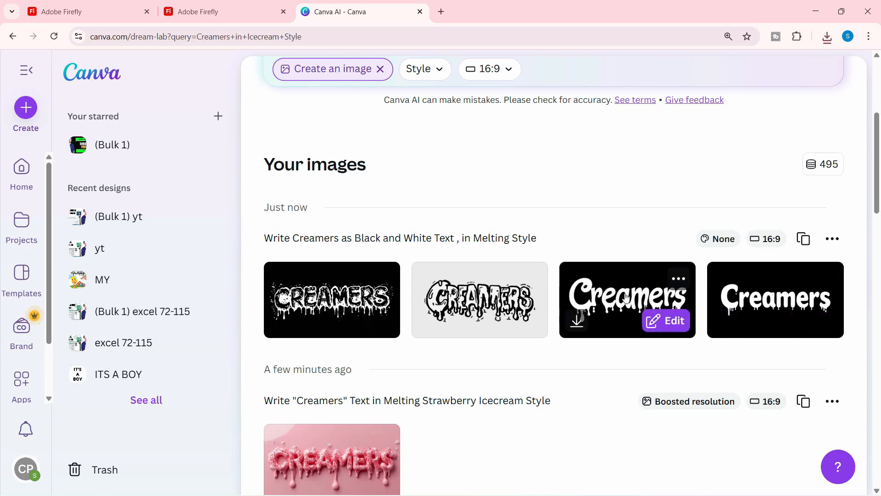
{"action": "left_click", "coordinate": [623, 301]}
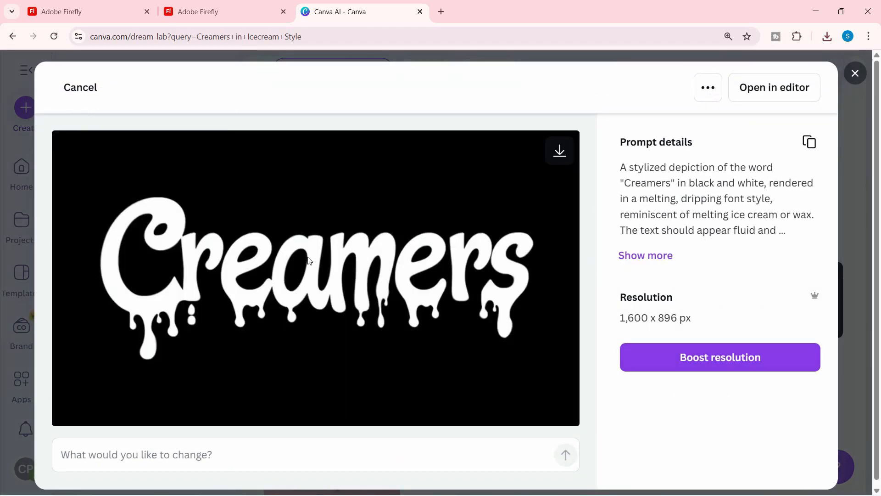
{"action": "left_click", "coordinate": [561, 155]}
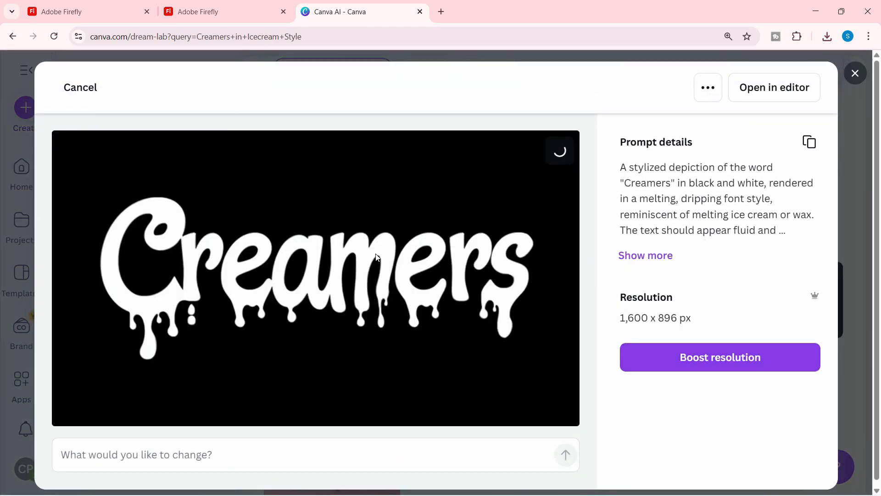
Switch to Adobe Firefly, make the browser full screen, and generate images from the prompt 'pink ice cream ball melting on a pastel black background'.
{"action": "key", "text": "ctrl+shift+Tab"}
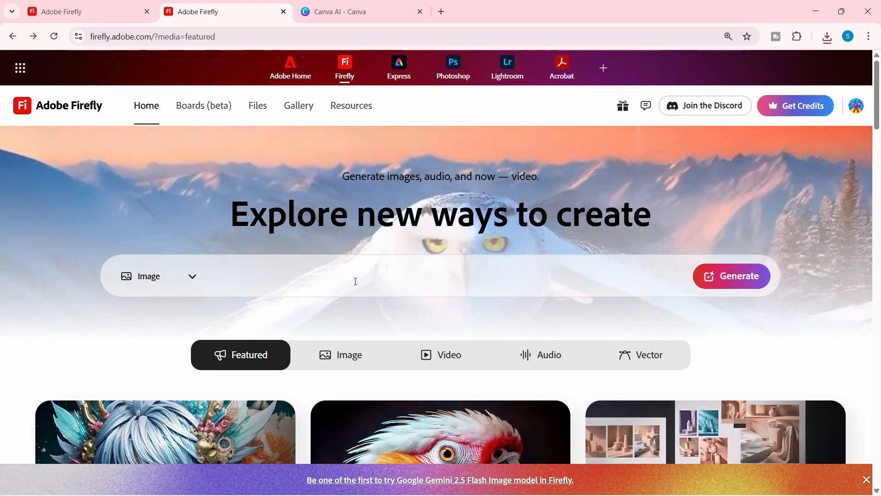
{"action": "type", "text": "pin"}
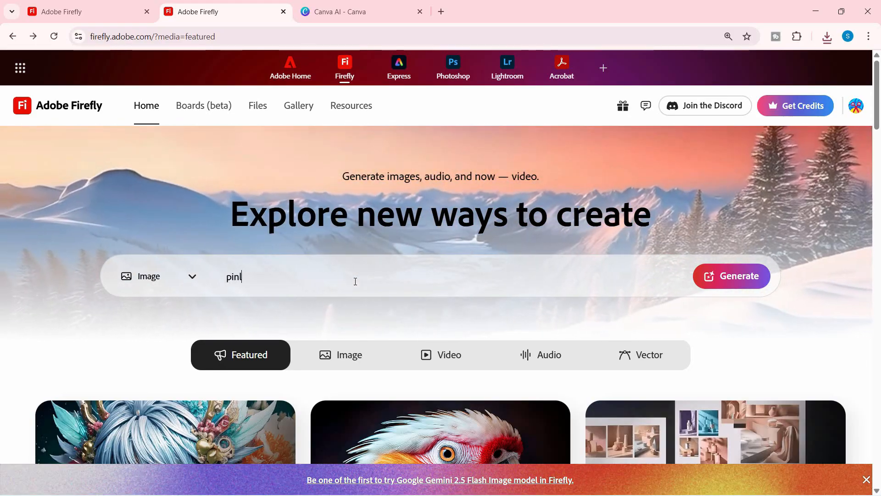
{"action": "type", "text": "k"}
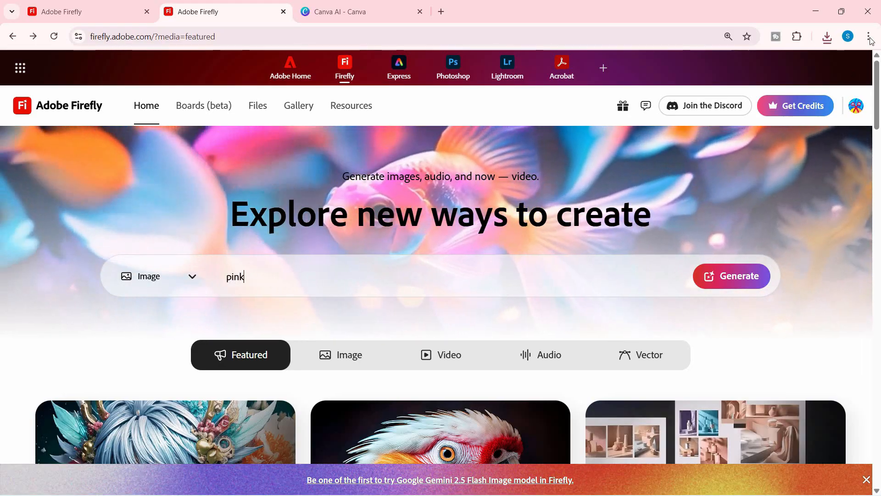
{"action": "left_click", "coordinate": [868, 36]}
{"action": "left_click", "coordinate": [865, 267]}
{"action": "type", "text": "ic"}
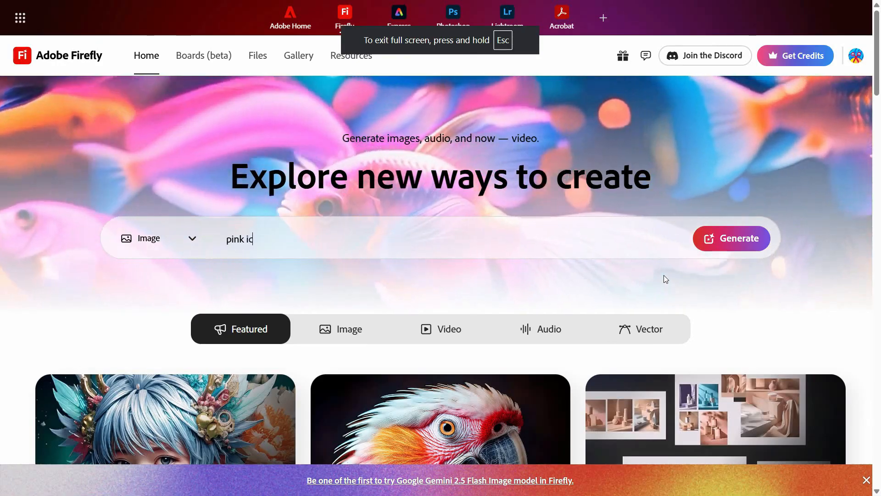
{"action": "type", "text": "e cream ball me"}
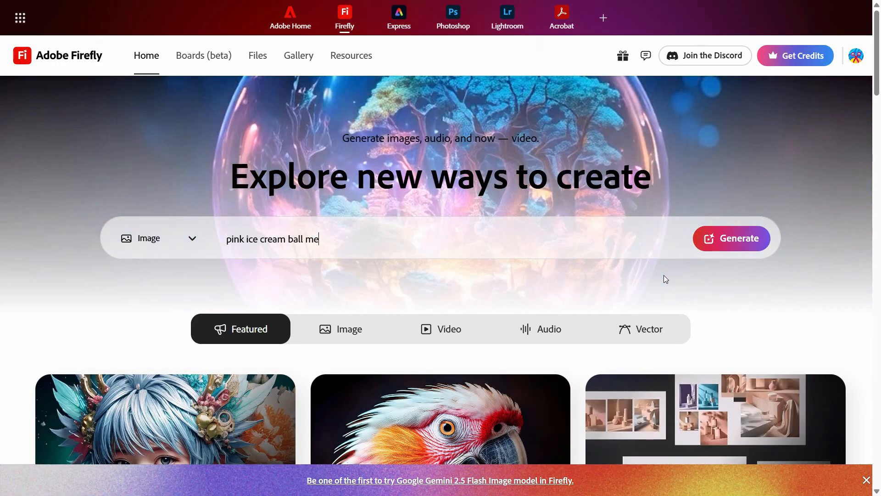
{"action": "type", "text": "lting on a pa"}
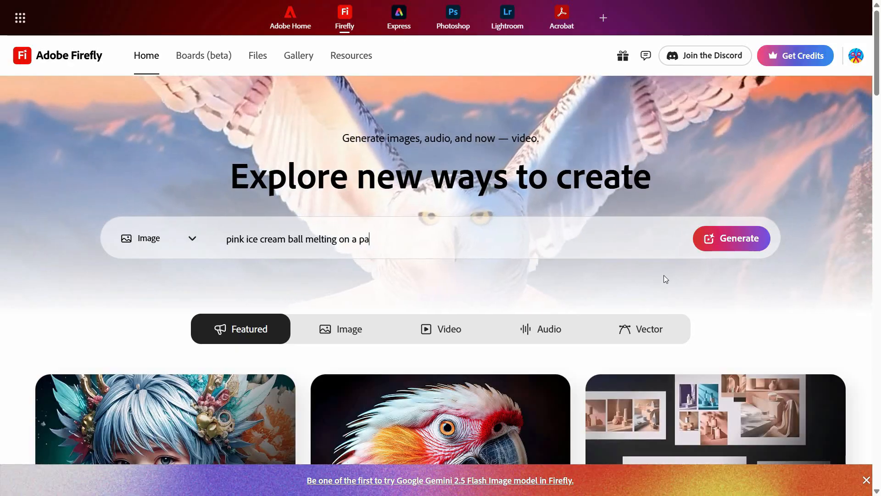
{"action": "type", "text": "stel black "}
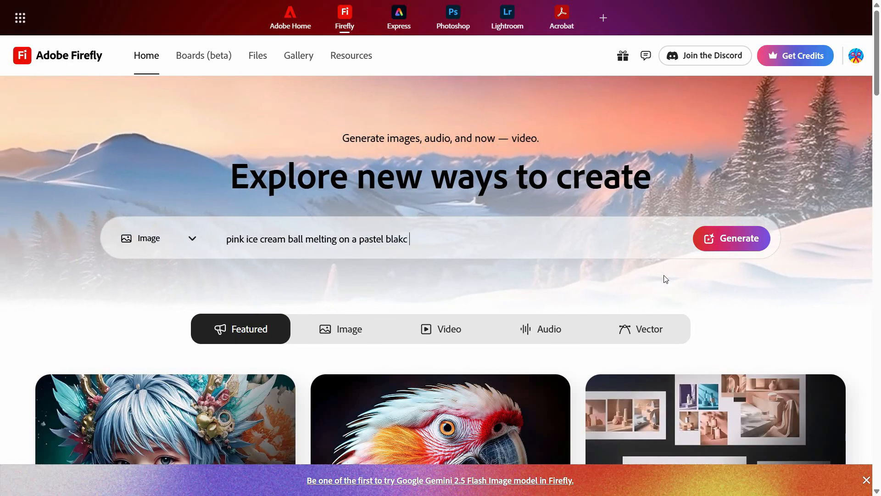
{"action": "type", "text": "backgro"}
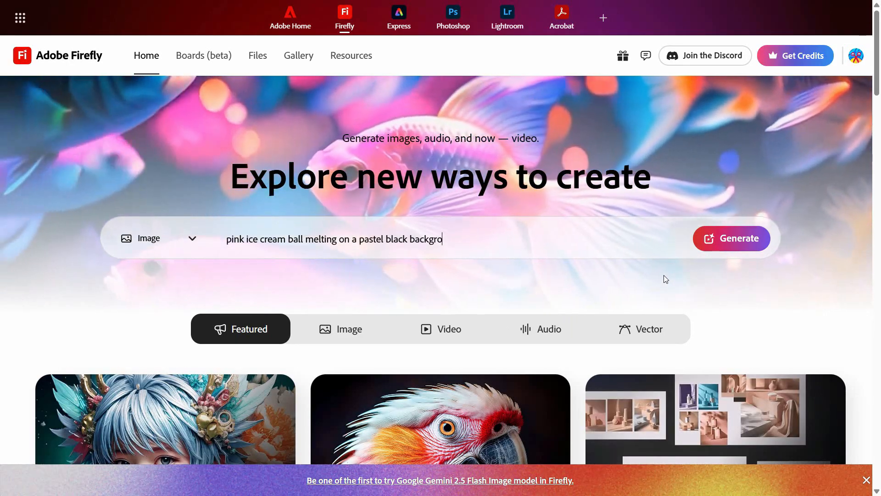
{"action": "left_click", "coordinate": [725, 240]}
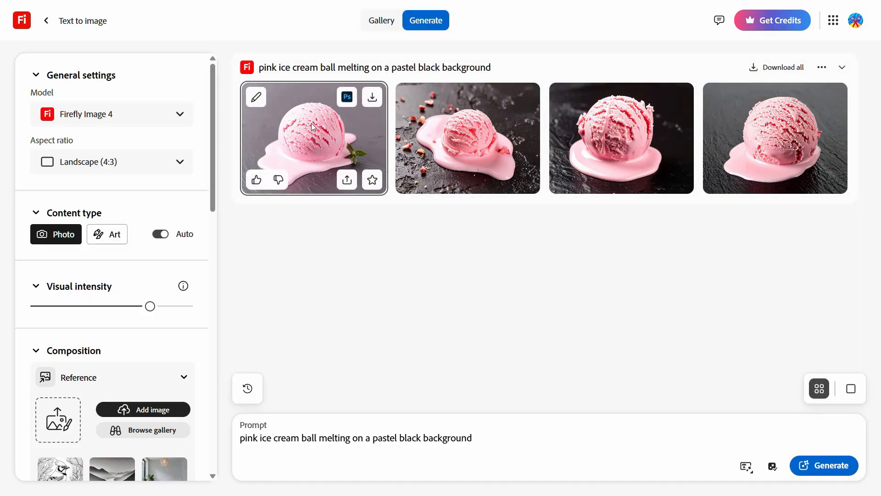
Enlarge the generated ice cream images and compare the variations of the melting pink scoop one by one.
{"action": "left_click", "coordinate": [334, 141]}
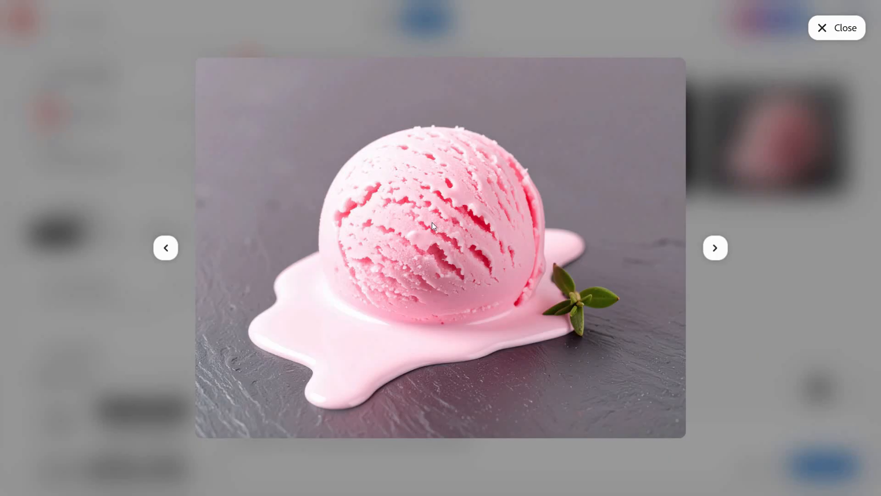
{"action": "left_click", "coordinate": [716, 249]}
{"action": "left_click", "coordinate": [718, 253]}
{"action": "left_click", "coordinate": [718, 252]}
{"action": "left_click", "coordinate": [718, 253]}
{"action": "left_click", "coordinate": [718, 254]}
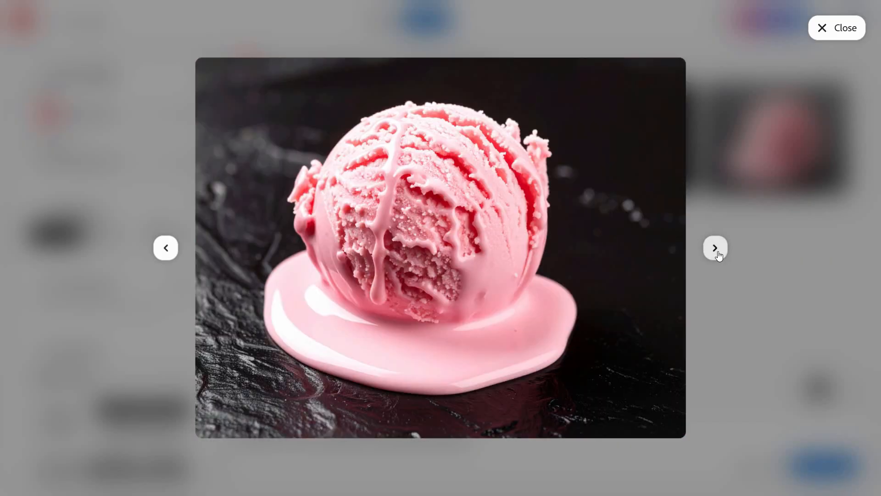
{"action": "left_click", "coordinate": [166, 248]}
{"action": "left_click", "coordinate": [167, 248]}
{"action": "left_click", "coordinate": [166, 248]}
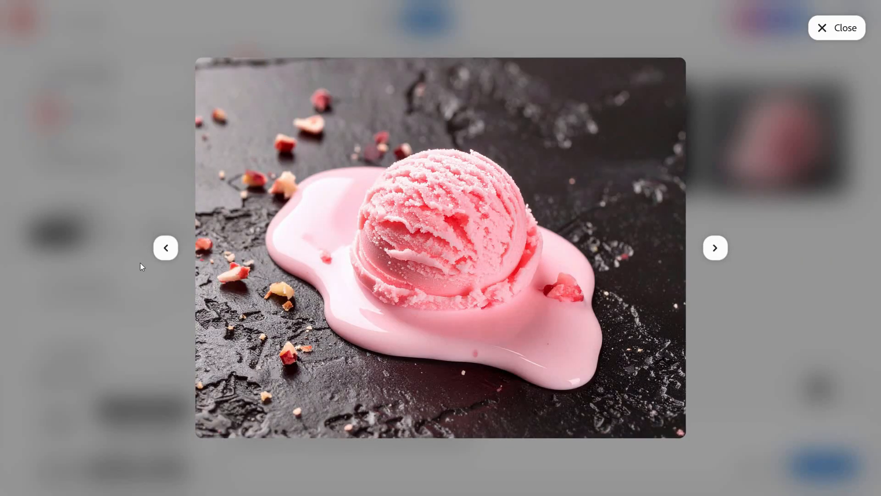
{"action": "left_click", "coordinate": [166, 248]}
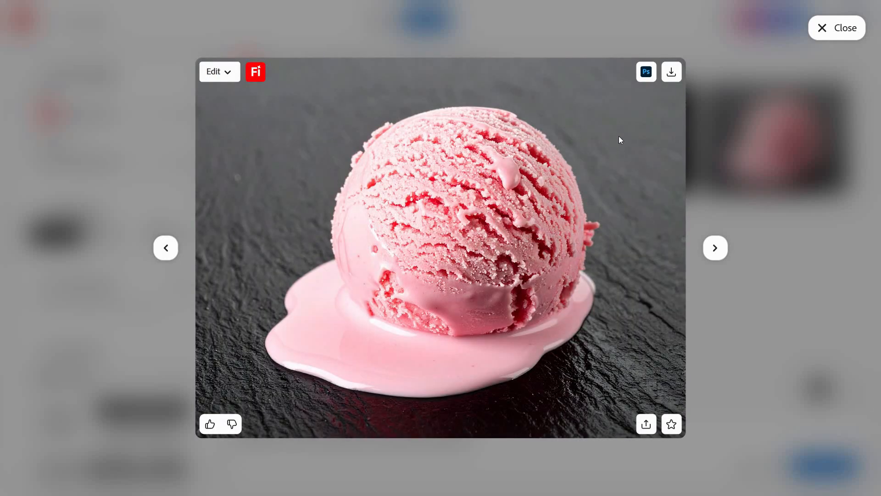
Set the enlarged image of the melting pink scoop as the style reference and return to the generation settings.
{"action": "left_click", "coordinate": [226, 75]}
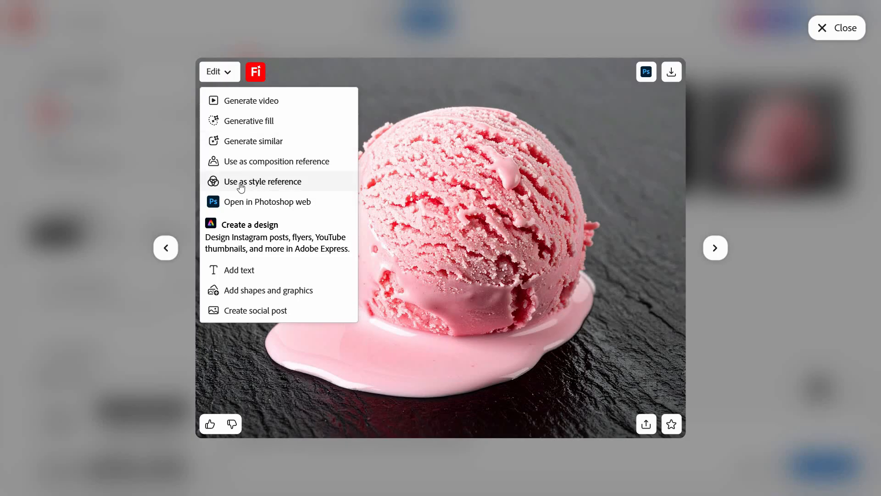
{"action": "left_click", "coordinate": [226, 183]}
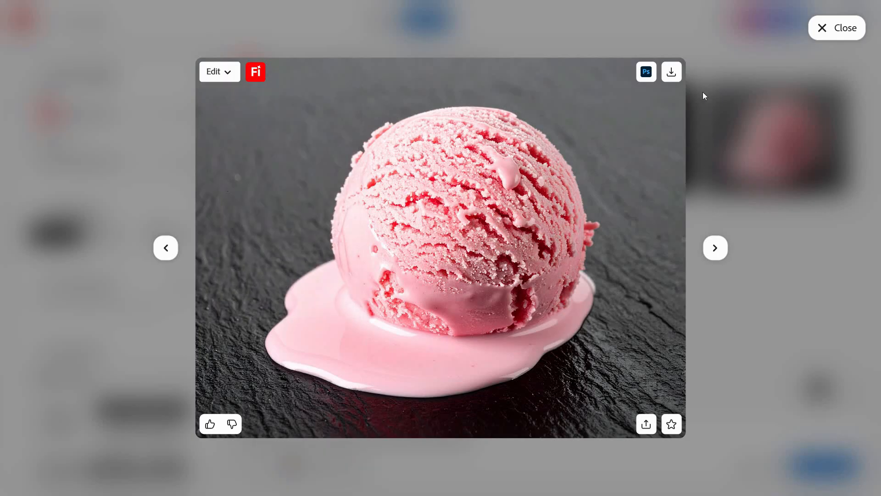
{"action": "left_click", "coordinate": [821, 29]}
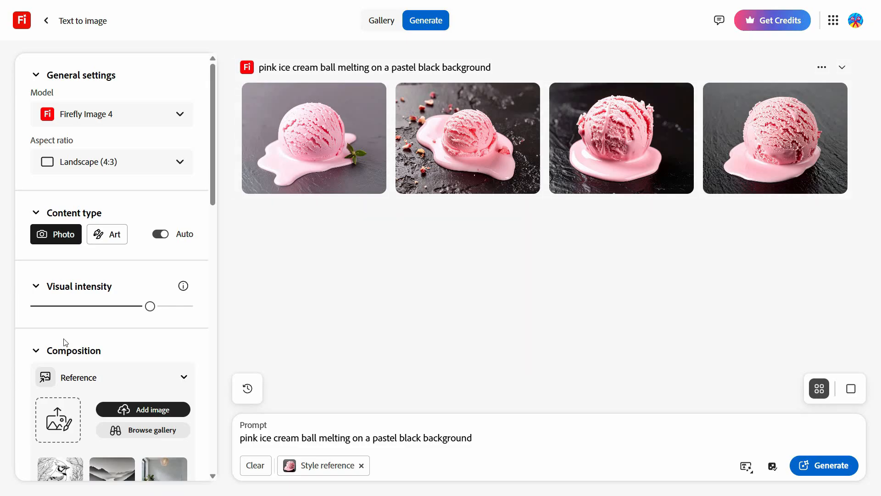
{"action": "scroll", "coordinate": [64, 342], "scroll_direction": "down", "scroll_amount": 10}
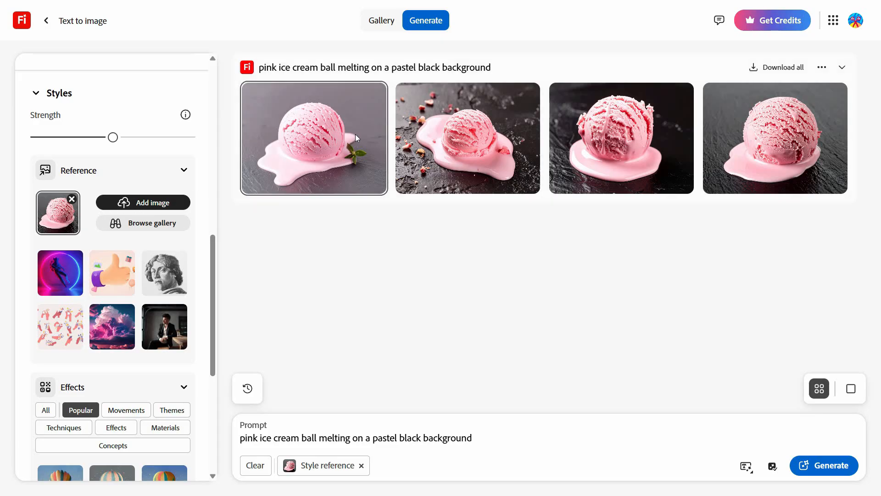
{"action": "mouse_move", "coordinate": [355, 131]}
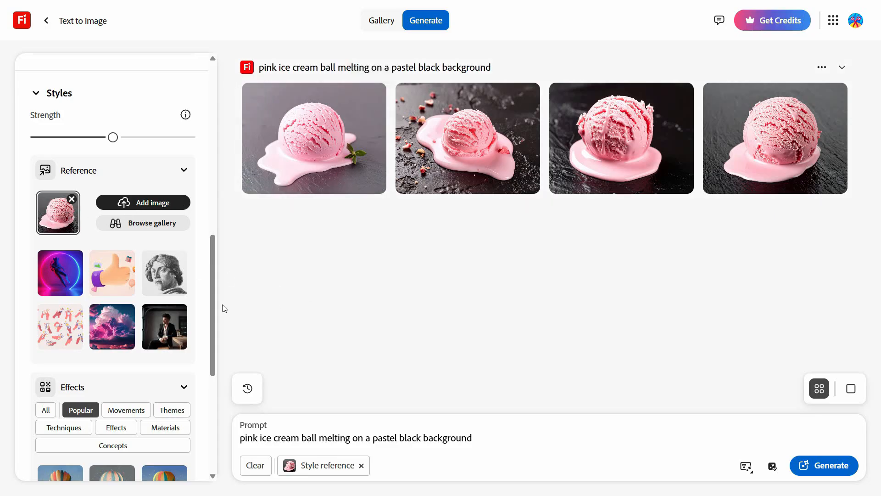
Add the downloaded image 'Write Creamers as Black and White Text , in Melting Style' as the composition reference.
{"action": "scroll", "coordinate": [143, 320], "scroll_direction": "up", "scroll_amount": 10}
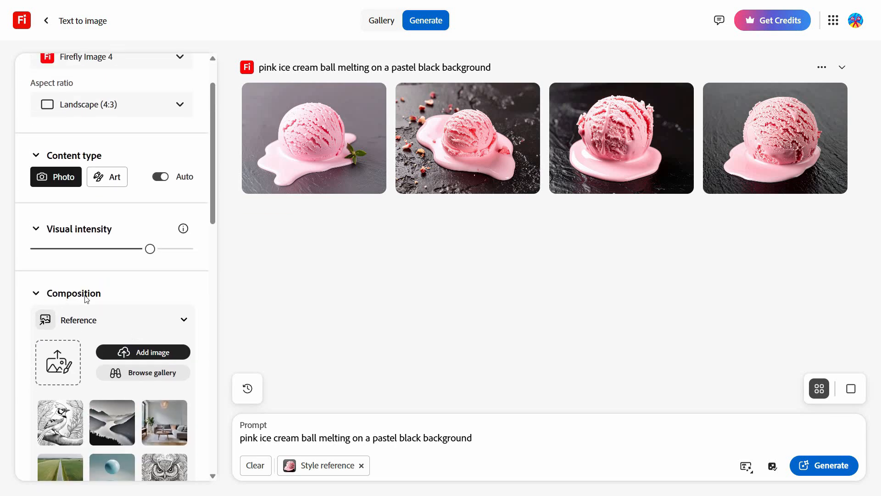
{"action": "scroll", "coordinate": [86, 299], "scroll_direction": "down", "scroll_amount": 3}
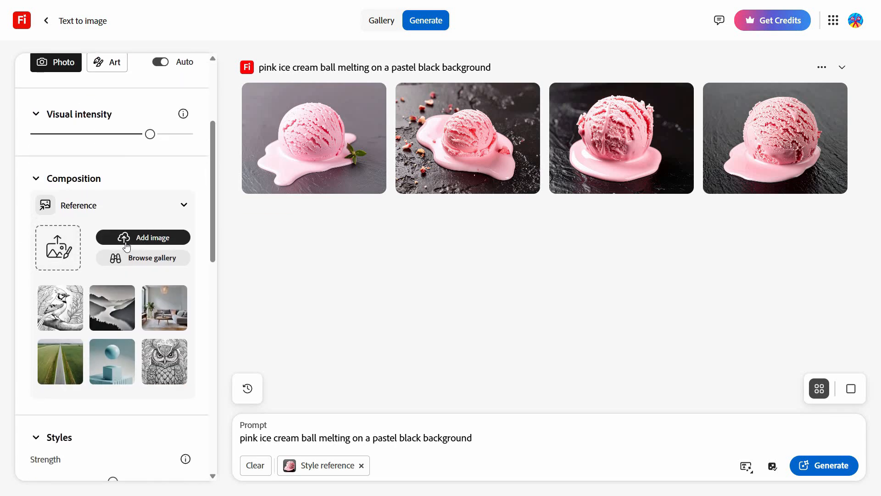
{"action": "left_click", "coordinate": [127, 243]}
{"action": "left_click", "coordinate": [147, 183]}
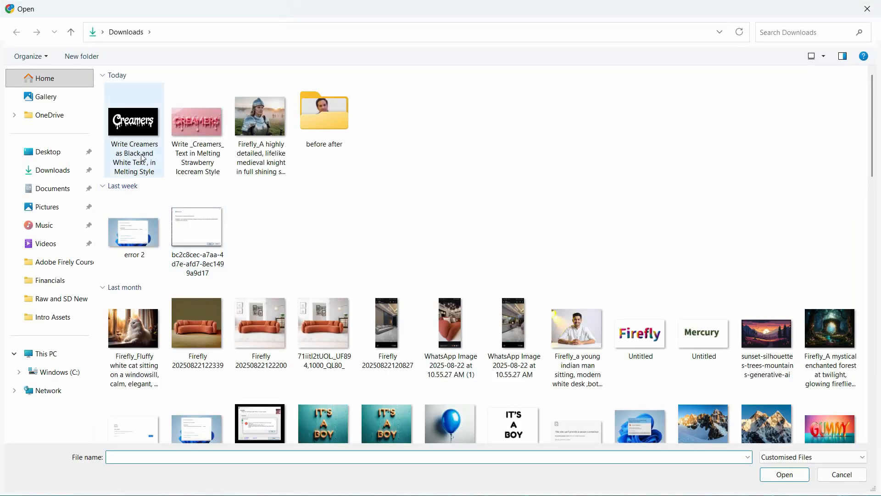
{"action": "left_click", "coordinate": [132, 123]}
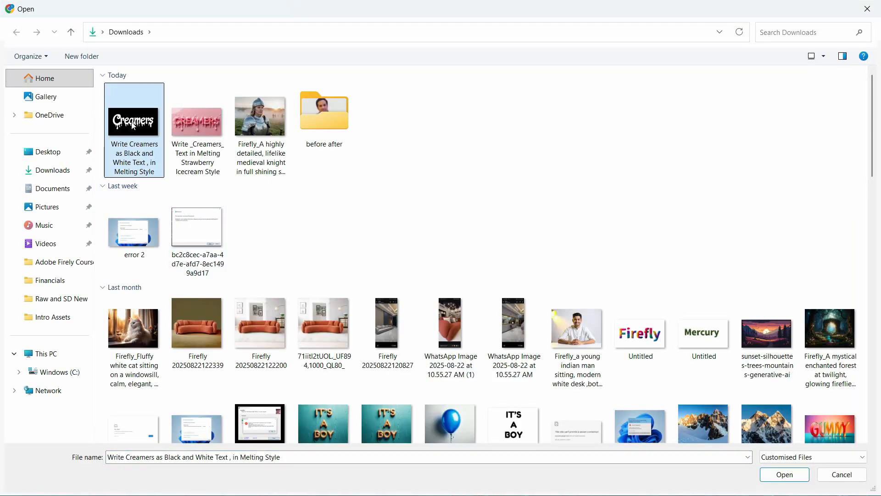
{"action": "double_click", "coordinate": [132, 123]}
Browse the Movements and Themes effects and apply the Hyper realistic theme effect.
{"action": "scroll", "coordinate": [186, 294], "scroll_direction": "down", "scroll_amount": 10}
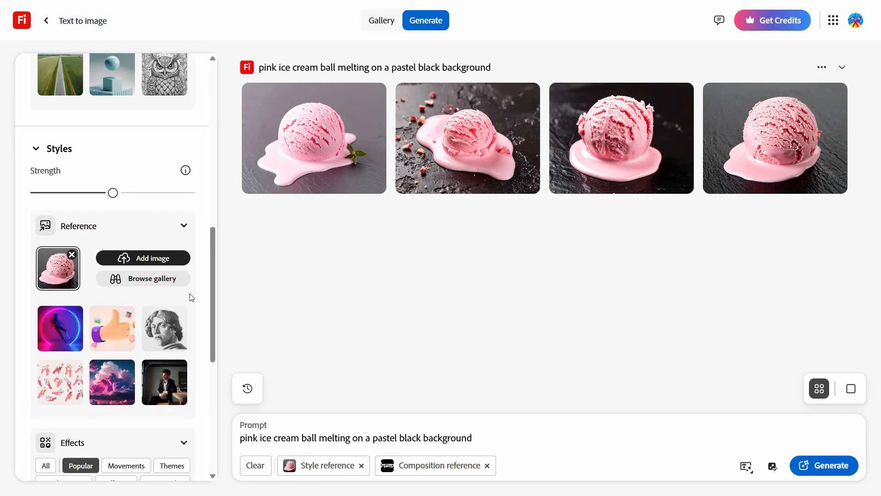
{"action": "scroll", "coordinate": [178, 321], "scroll_direction": "down", "scroll_amount": 2}
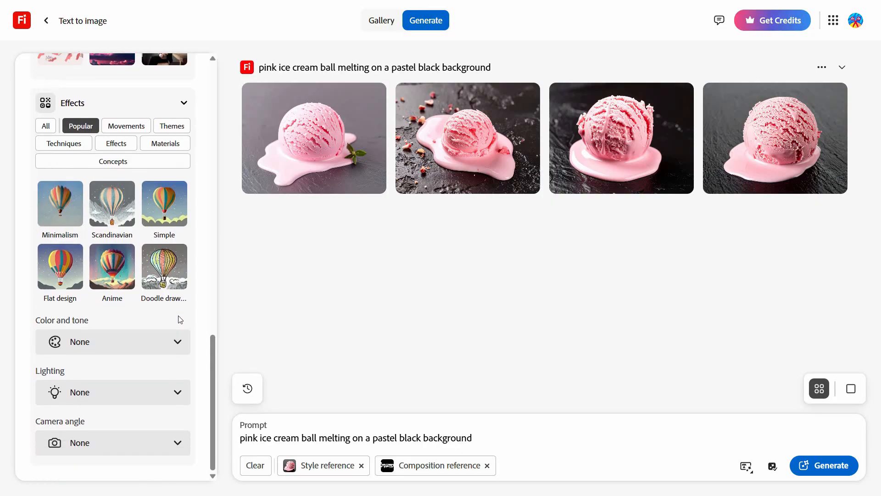
{"action": "scroll", "coordinate": [136, 287], "scroll_direction": "up", "scroll_amount": 2}
{"action": "left_click", "coordinate": [126, 184]}
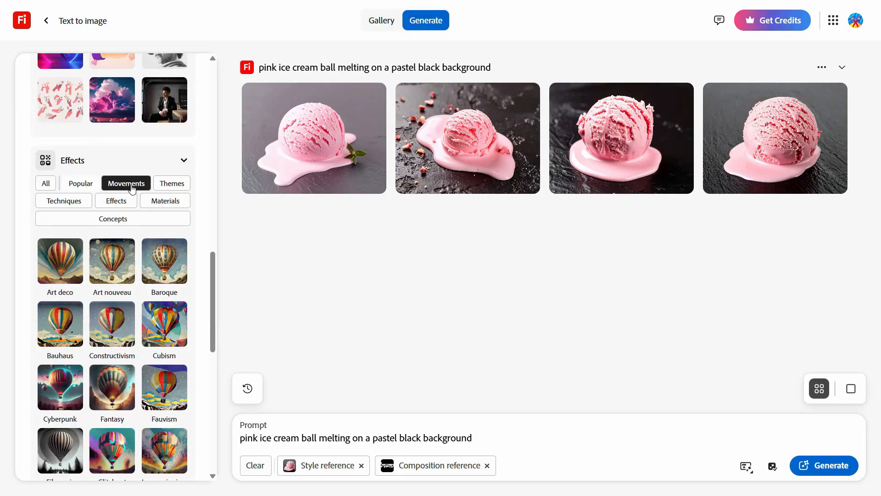
{"action": "left_click", "coordinate": [174, 187]}
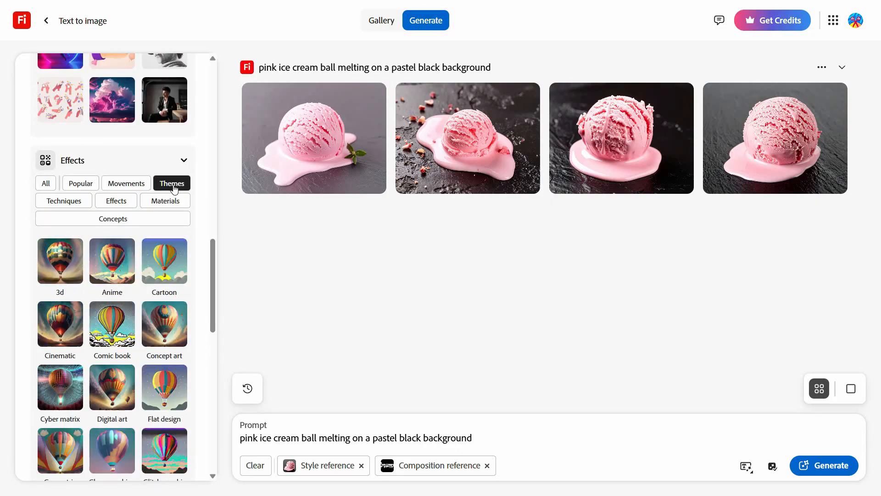
{"action": "scroll", "coordinate": [169, 275], "scroll_direction": "down", "scroll_amount": 5}
{"action": "scroll", "coordinate": [167, 285], "scroll_direction": "up", "scroll_amount": 7}
{"action": "scroll", "coordinate": [168, 288], "scroll_direction": "down", "scroll_amount": 8}
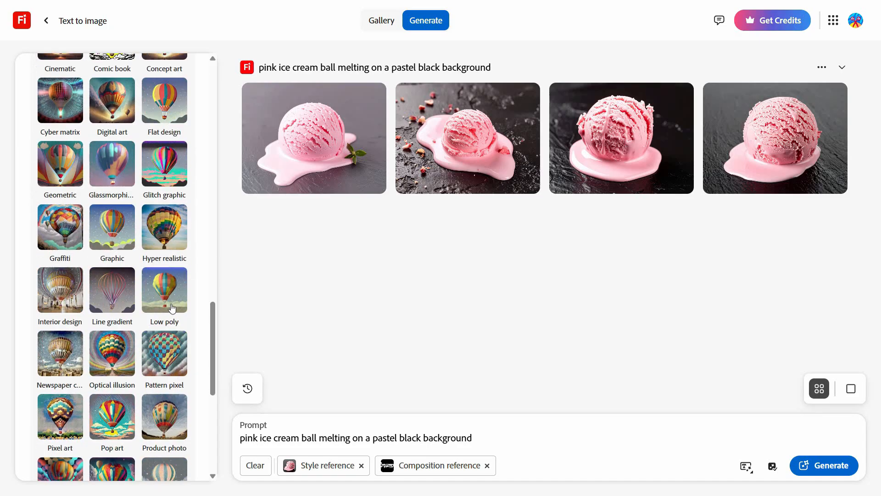
{"action": "left_click", "coordinate": [175, 239]}
{"action": "scroll", "coordinate": [209, 306], "scroll_direction": "up", "scroll_amount": 1}
Switch the model to Firefly Image 3 and generate images with the current references and effect.
{"action": "scroll", "coordinate": [209, 307], "scroll_direction": "up", "scroll_amount": 12}
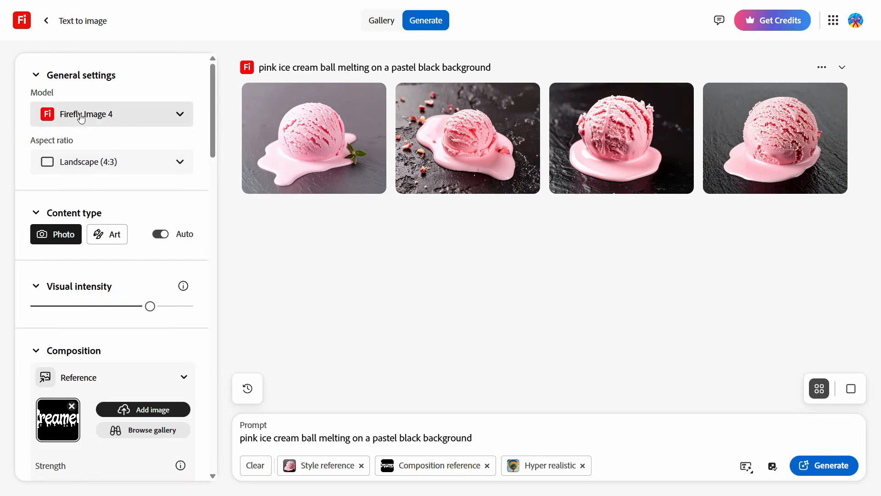
{"action": "left_click", "coordinate": [154, 119]}
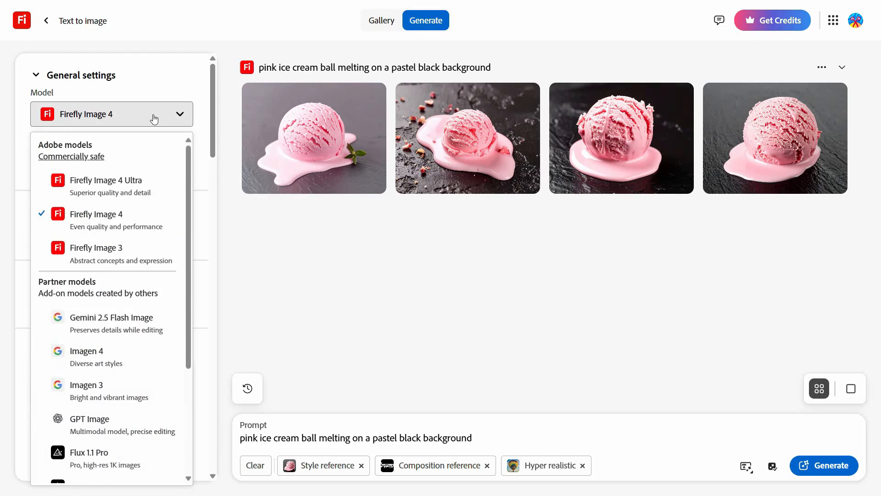
{"action": "left_click", "coordinate": [116, 259]}
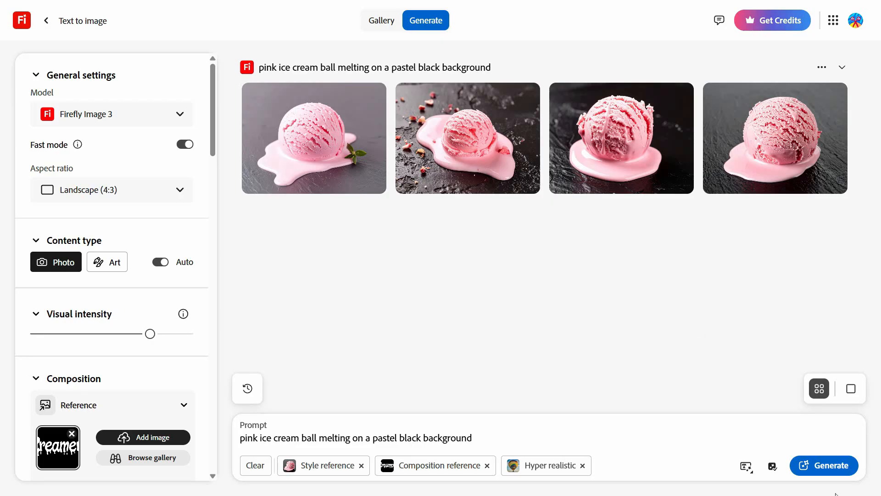
{"action": "left_click", "coordinate": [835, 476]}
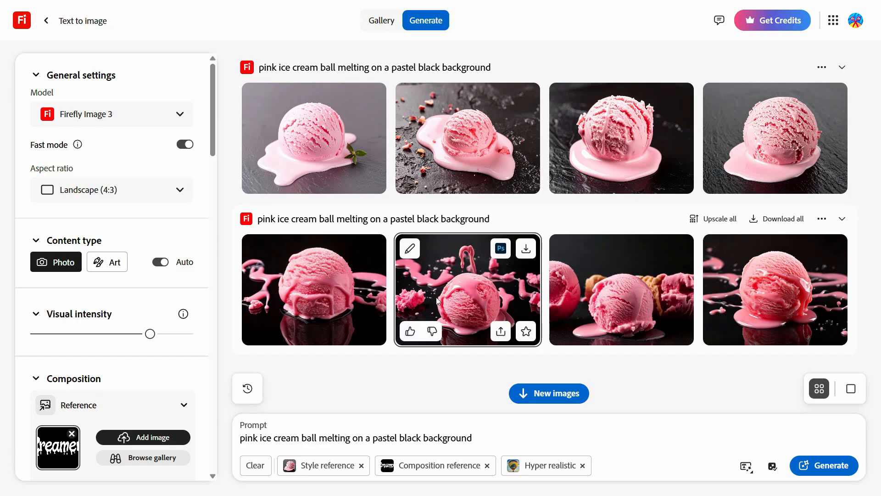
Generate another set of images with the Firefly Image 4 model and the composition reference strength at maximum.
{"action": "scroll", "coordinate": [189, 337], "scroll_direction": "down", "scroll_amount": 4}
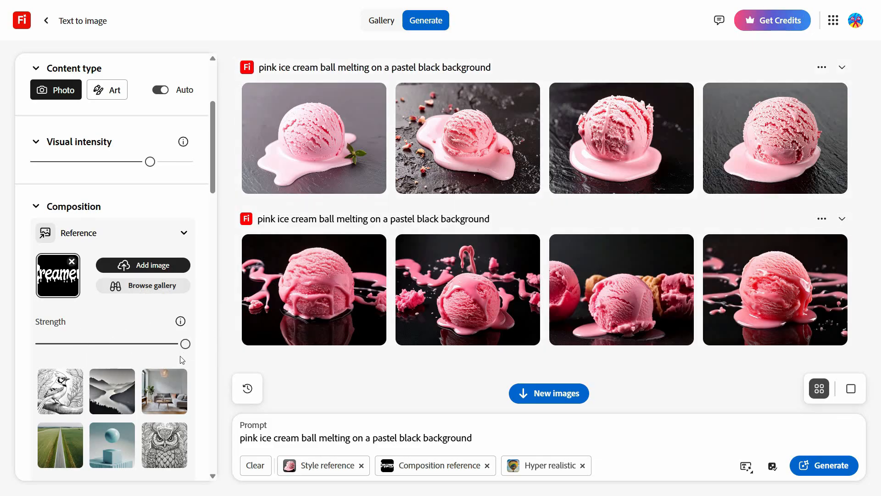
{"action": "scroll", "coordinate": [182, 360], "scroll_direction": "up", "scroll_amount": 4}
{"action": "left_click", "coordinate": [138, 118]}
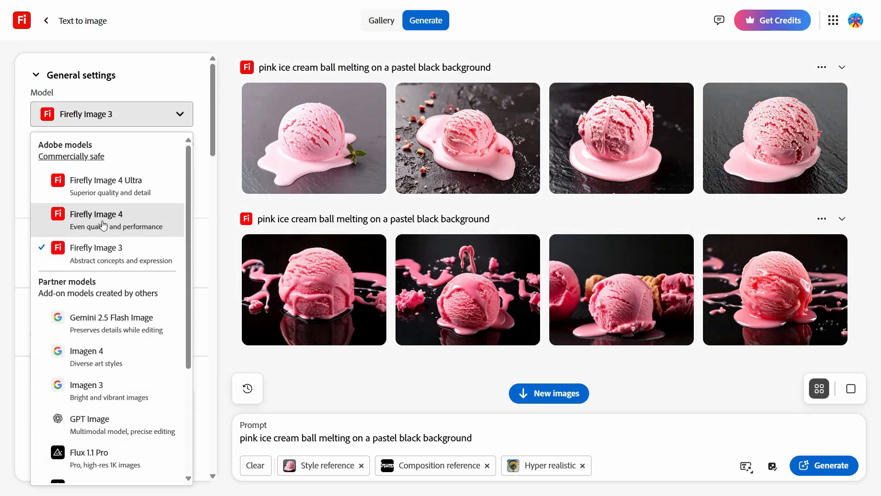
{"action": "left_click", "coordinate": [104, 225]}
{"action": "scroll", "coordinate": [164, 332], "scroll_direction": "down", "scroll_amount": 8}
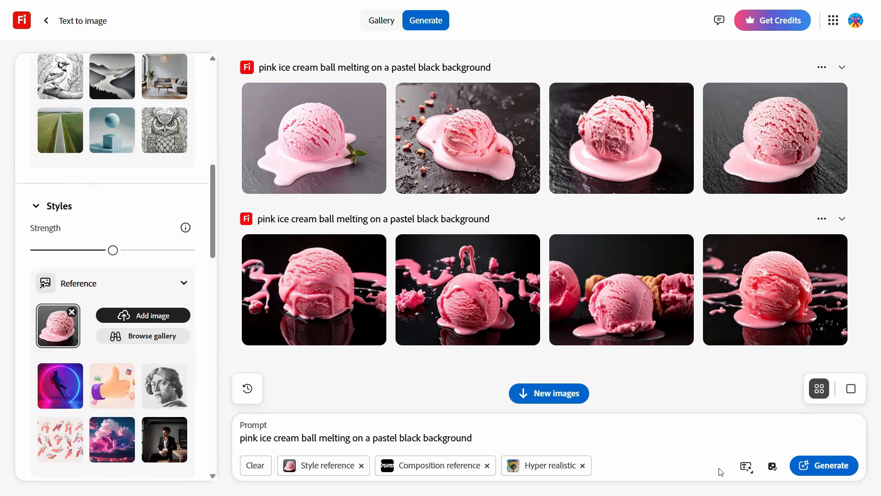
{"action": "left_click", "coordinate": [840, 470]}
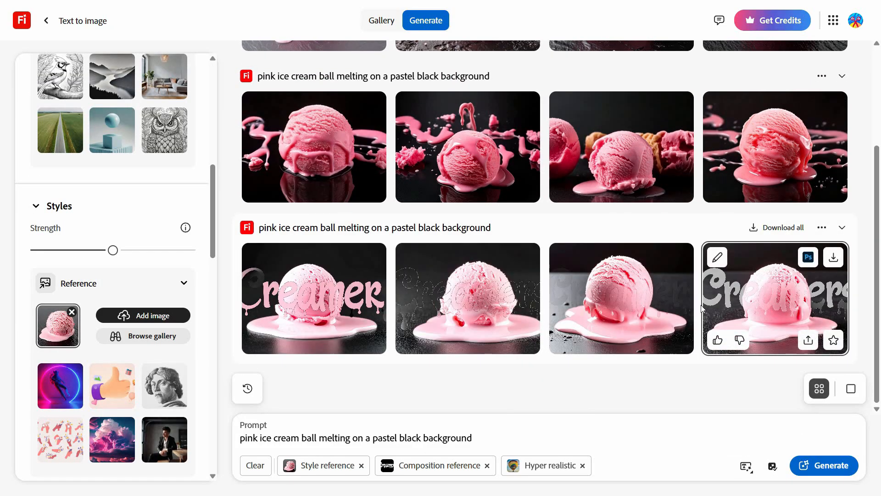
Change the model back to Firefly Image 3 and generate the images again.
{"action": "scroll", "coordinate": [298, 294], "scroll_direction": "up", "scroll_amount": 3}
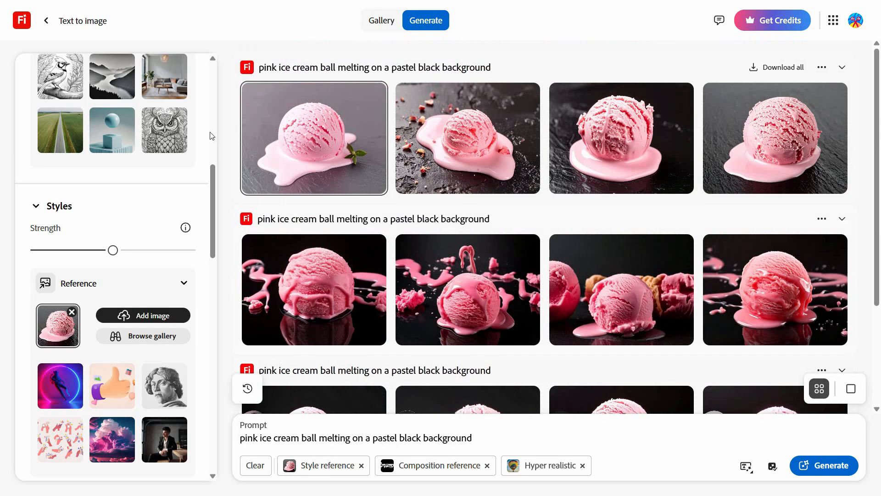
{"action": "scroll", "coordinate": [202, 142], "scroll_direction": "up", "scroll_amount": 10}
{"action": "left_click", "coordinate": [128, 119]}
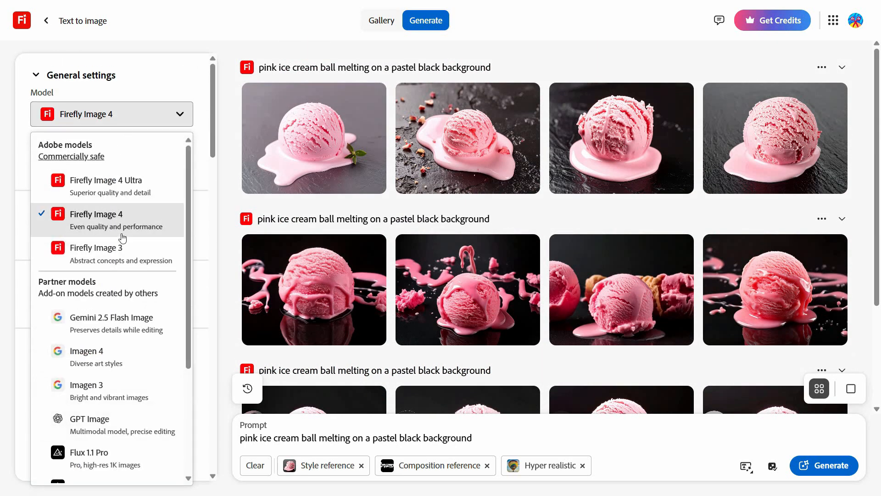
{"action": "left_click", "coordinate": [117, 250]}
{"action": "left_click", "coordinate": [831, 472]}
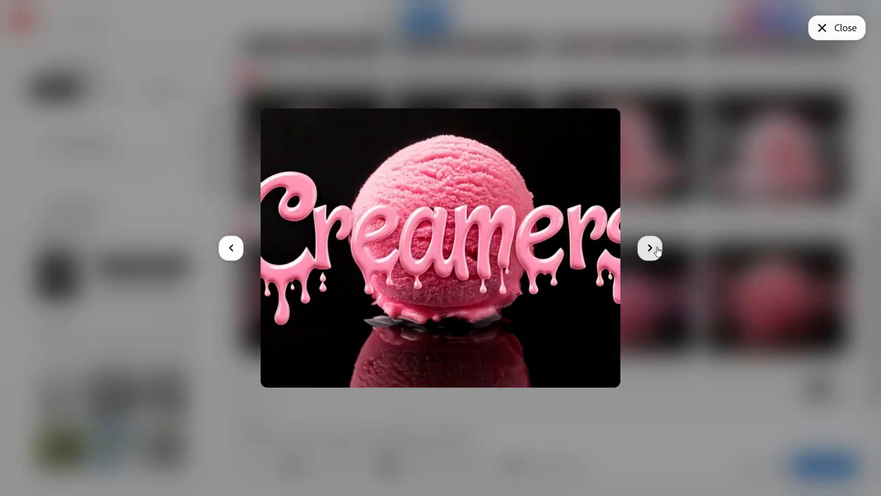
Compare the enlarged variations of the dripping pink Creamers lettering over the scoop, and close the preview.
{"action": "left_click", "coordinate": [658, 251]}
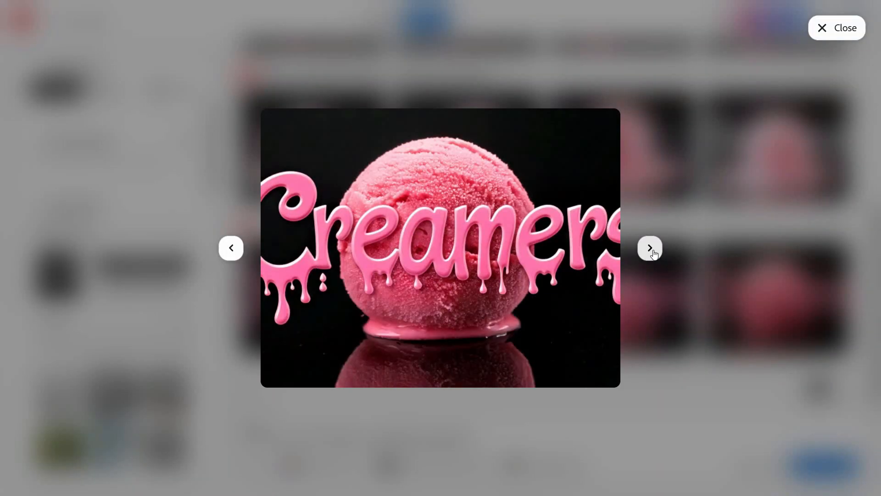
{"action": "left_click", "coordinate": [657, 250]}
{"action": "key", "text": "Escape"}
Generate a new set with the style strength at minimum and check its results enlarged.
{"action": "scroll", "coordinate": [173, 317], "scroll_direction": "down", "scroll_amount": 2}
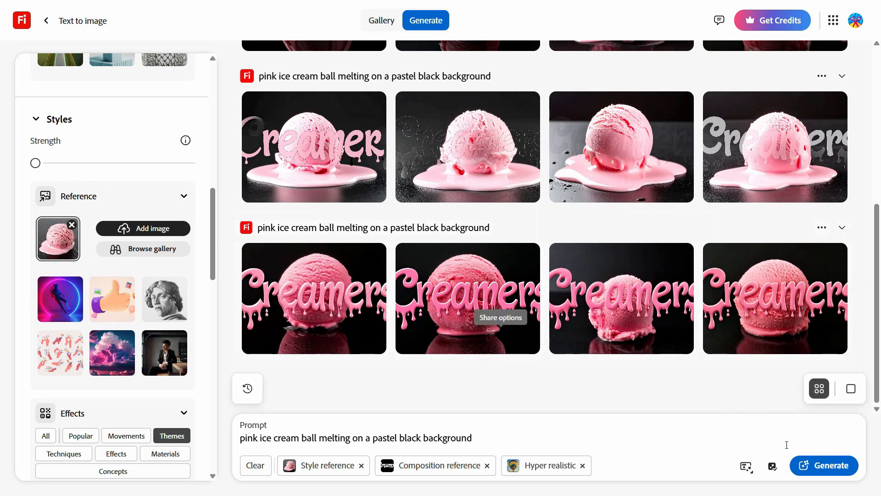
{"action": "left_click", "coordinate": [809, 463]}
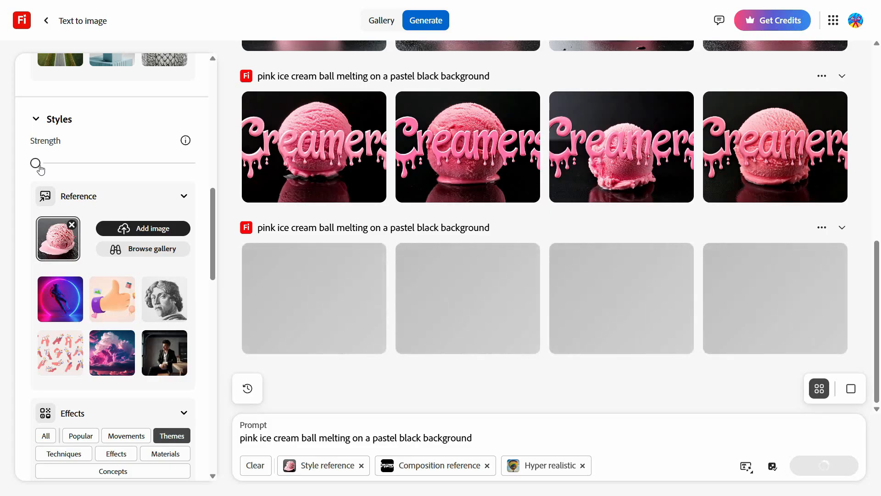
{"action": "left_click", "coordinate": [368, 310]}
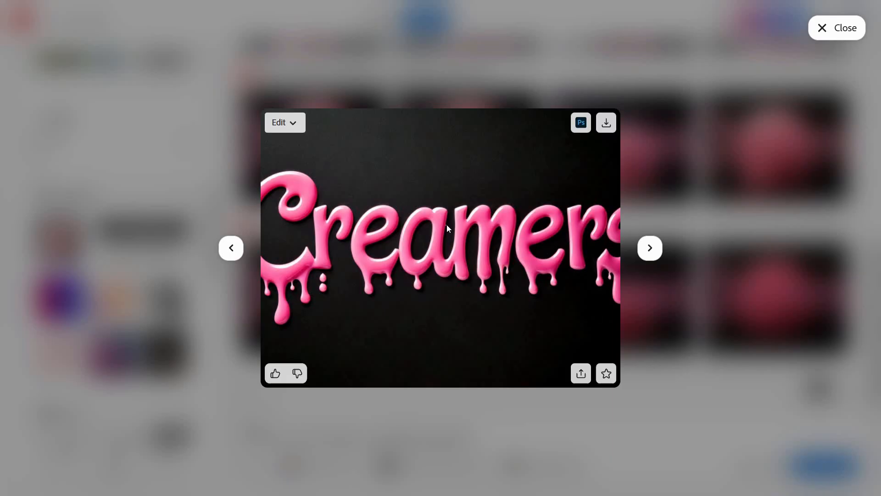
{"action": "left_click", "coordinate": [667, 250]}
Set the aspect ratio to Widescreen (16:9), generate the images again, and review the result enlarged.
{"action": "scroll", "coordinate": [239, 223], "scroll_direction": "up", "scroll_amount": 2}
{"action": "scroll", "coordinate": [239, 223], "scroll_direction": "up", "scroll_amount": 5}
{"action": "scroll", "coordinate": [145, 200], "scroll_direction": "up", "scroll_amount": 10}
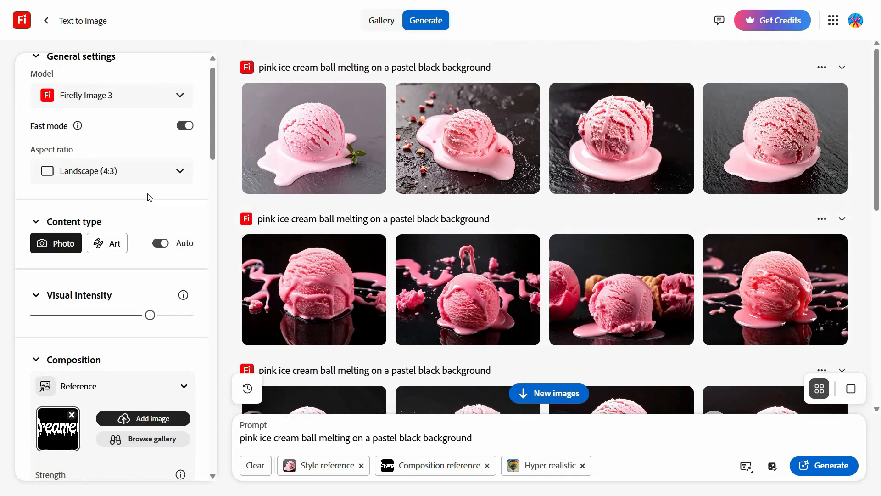
{"action": "left_click", "coordinate": [64, 190]}
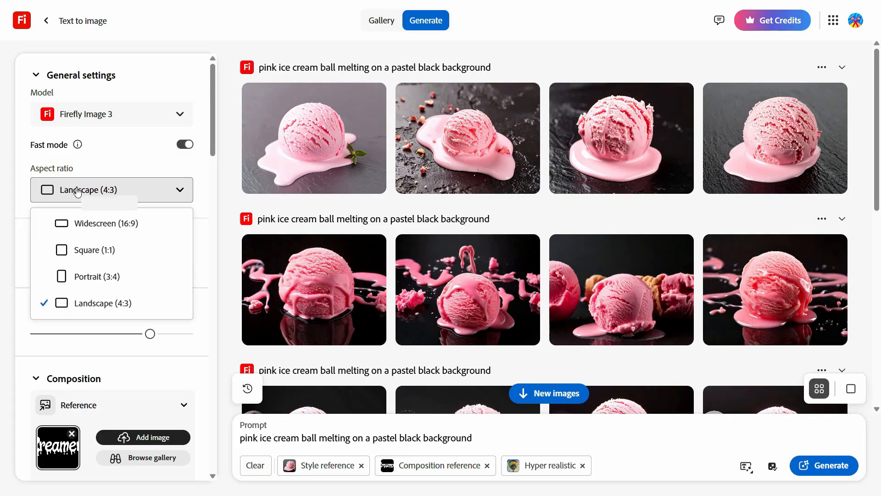
{"action": "left_click", "coordinate": [85, 221]}
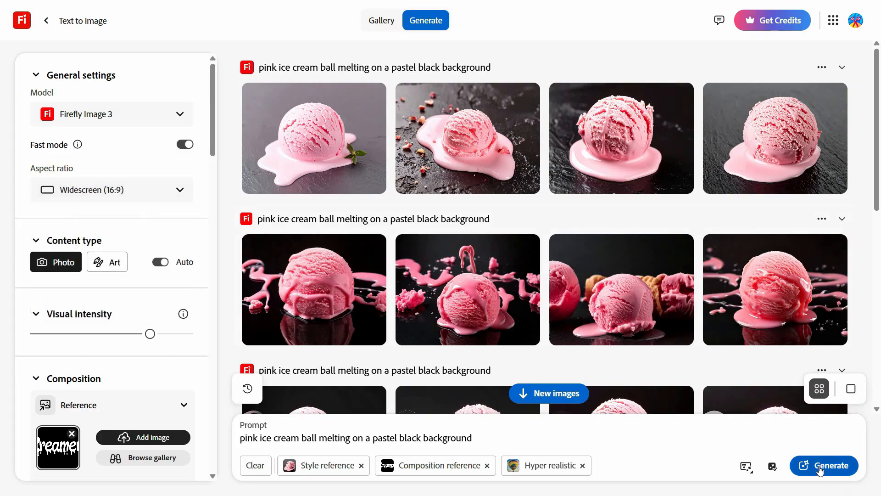
{"action": "left_click", "coordinate": [820, 467]}
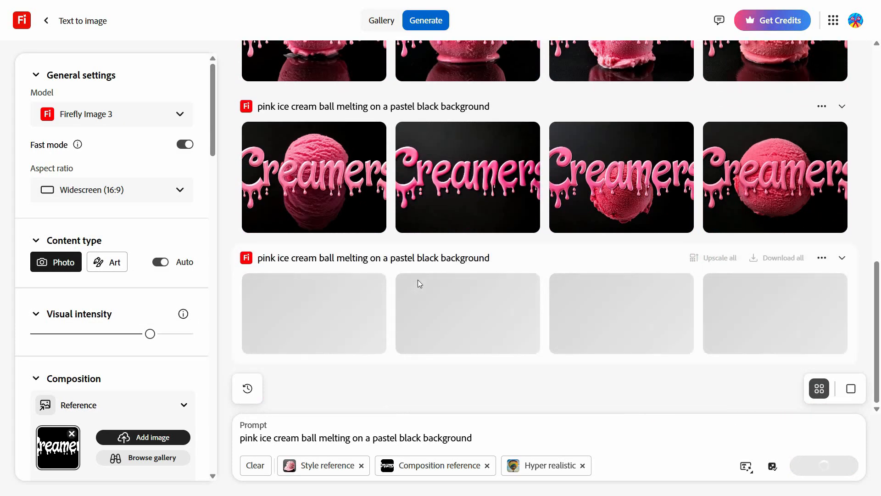
{"action": "left_click", "coordinate": [418, 279]}
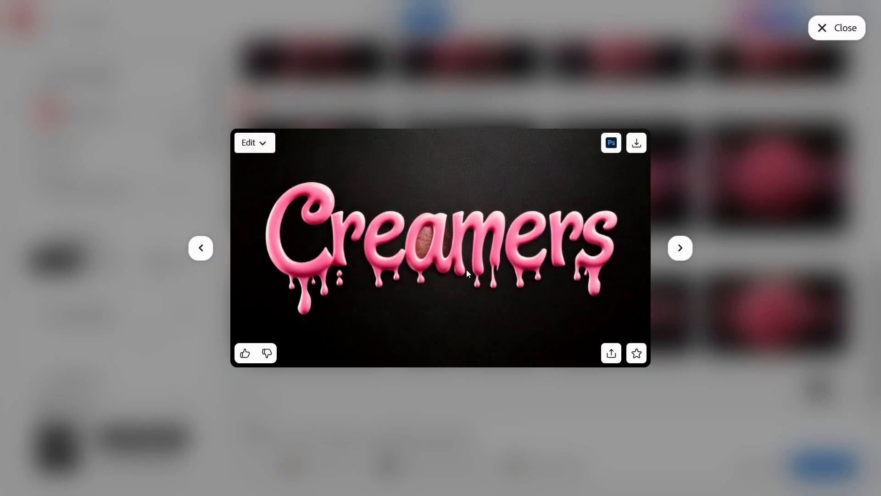
{"action": "key", "text": "Escape"}
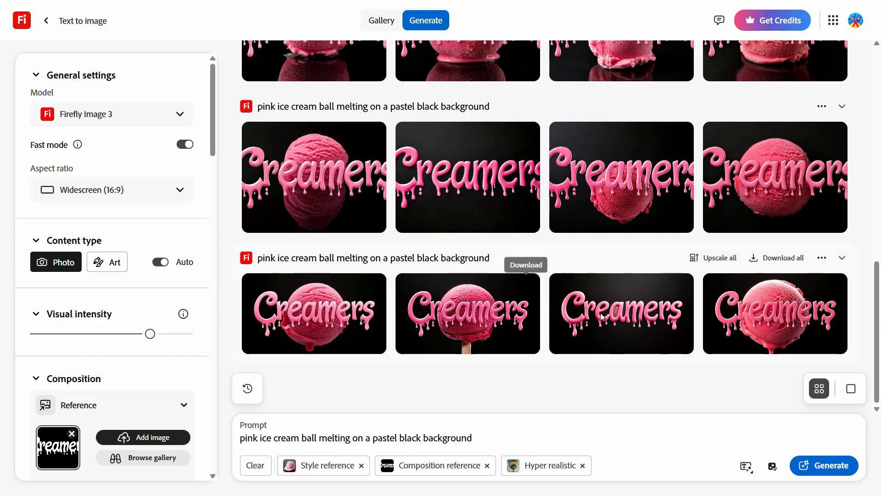
Compare the enlarged widescreen variations of the dripping Creamers lettering, and close the preview.
{"action": "left_click", "coordinate": [792, 316]}
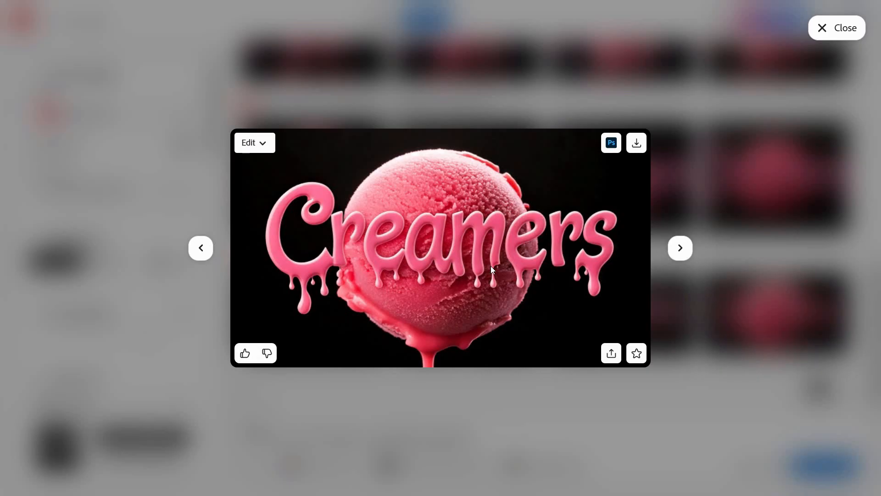
{"action": "key", "text": "Escape"}
{"action": "left_click", "coordinate": [407, 333]}
{"action": "left_click", "coordinate": [680, 248]}
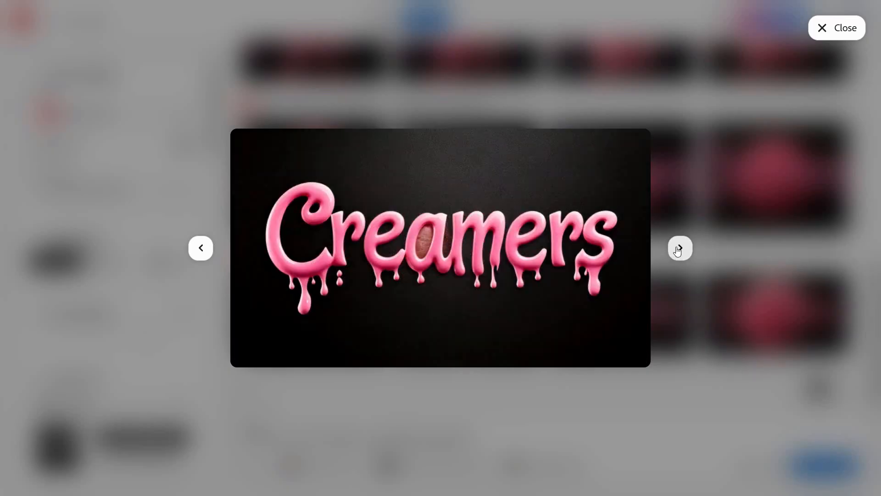
{"action": "left_click", "coordinate": [681, 248]}
{"action": "key", "text": "Escape"}
Upscale the widescreen set and download the Creamers variation without the scoop behind the lettering.
{"action": "mouse_move", "coordinate": [602, 332]}
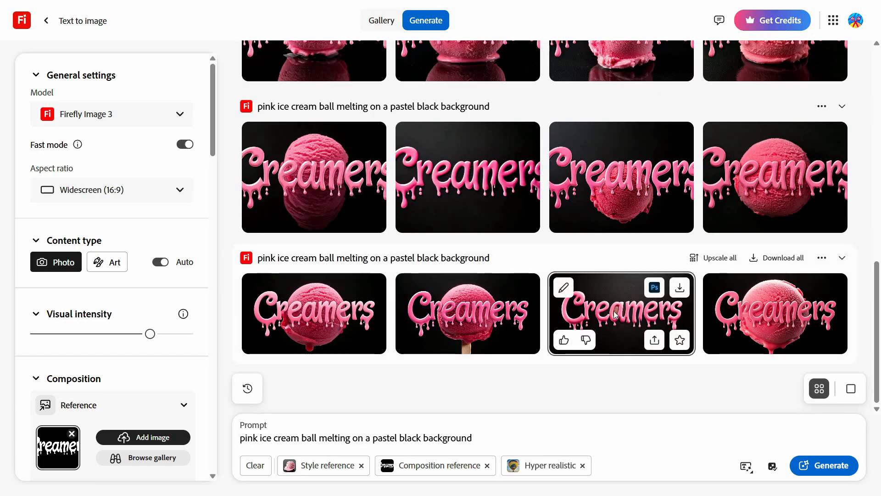
{"action": "left_click", "coordinate": [711, 260]}
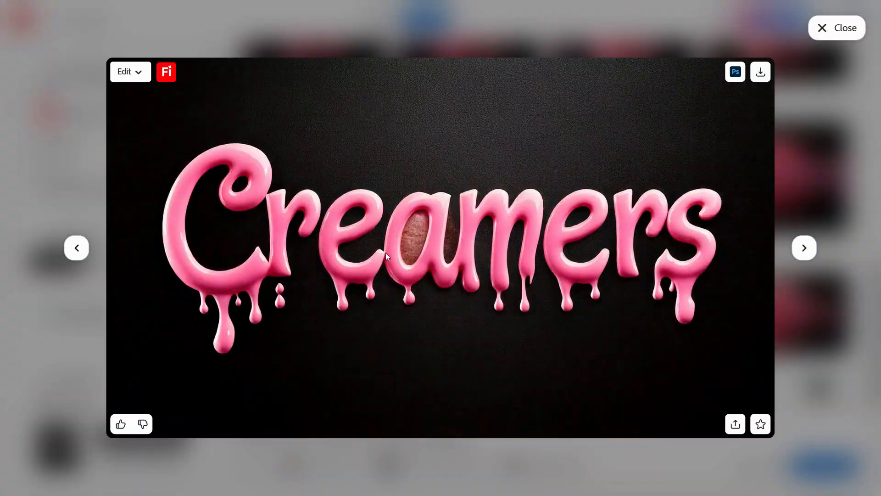
{"action": "left_click", "coordinate": [756, 82]}
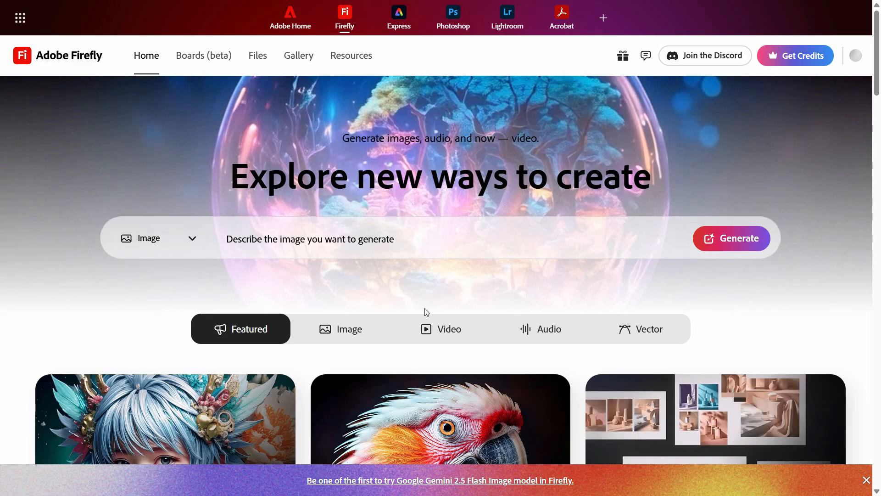
Browse the image and video tools on the Firefly home page and open Image to video.
{"action": "scroll", "coordinate": [352, 298], "scroll_direction": "down", "scroll_amount": 5}
{"action": "scroll", "coordinate": [352, 299], "scroll_direction": "up", "scroll_amount": 5}
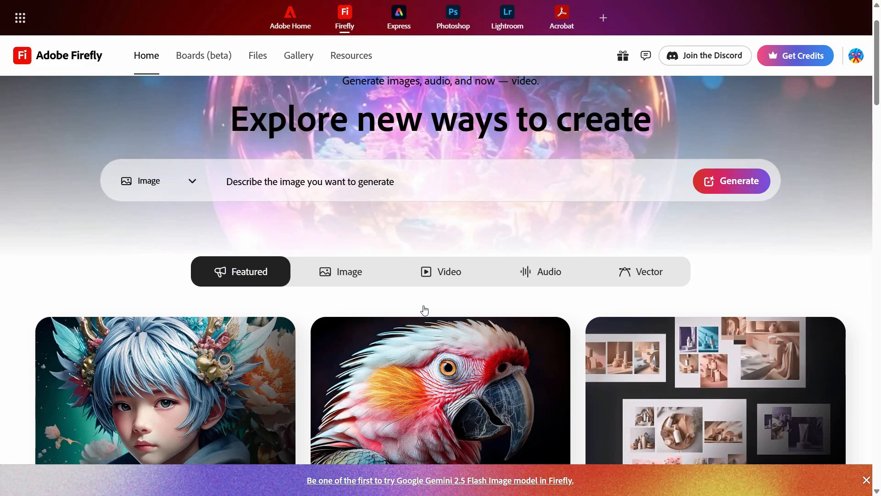
{"action": "left_click", "coordinate": [345, 276]}
{"action": "left_click", "coordinate": [441, 274]}
{"action": "scroll", "coordinate": [449, 291], "scroll_direction": "down", "scroll_amount": 5}
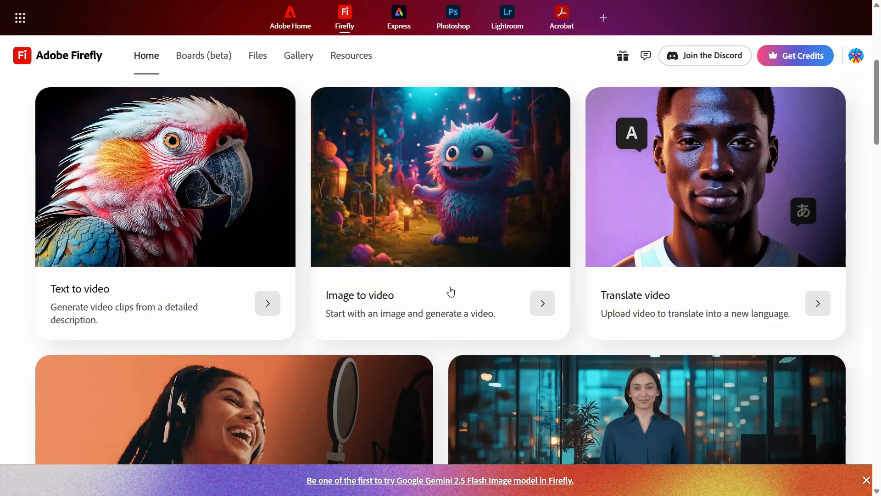
{"action": "scroll", "coordinate": [443, 298], "scroll_direction": "up", "scroll_amount": 4}
{"action": "left_click", "coordinate": [345, 220]}
{"action": "scroll", "coordinate": [349, 229], "scroll_direction": "down", "scroll_amount": 3}
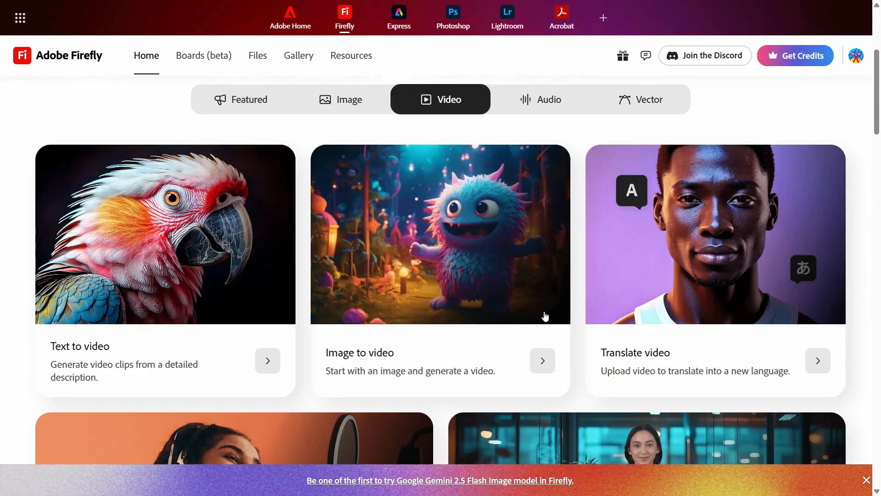
{"action": "left_click", "coordinate": [546, 316]}
Examine the available video models, resolution choices, and the composition and camera reference settings.
{"action": "left_click", "coordinate": [128, 116]}
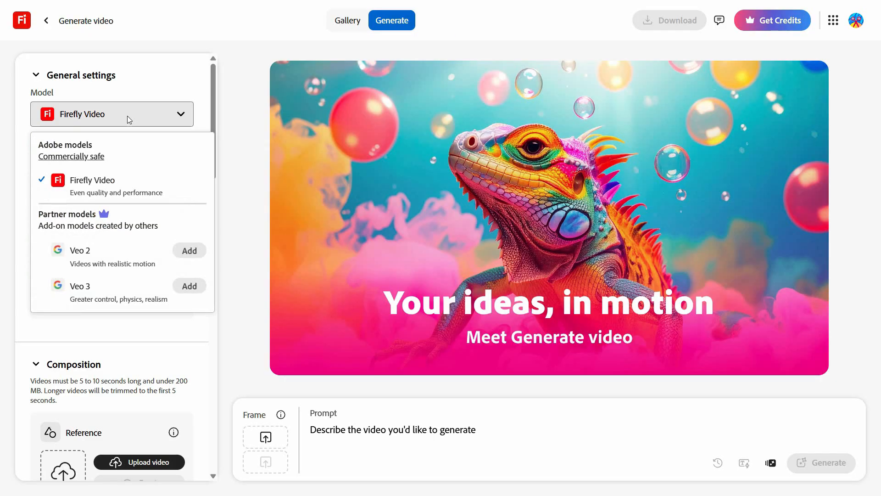
{"action": "left_click", "coordinate": [128, 116]}
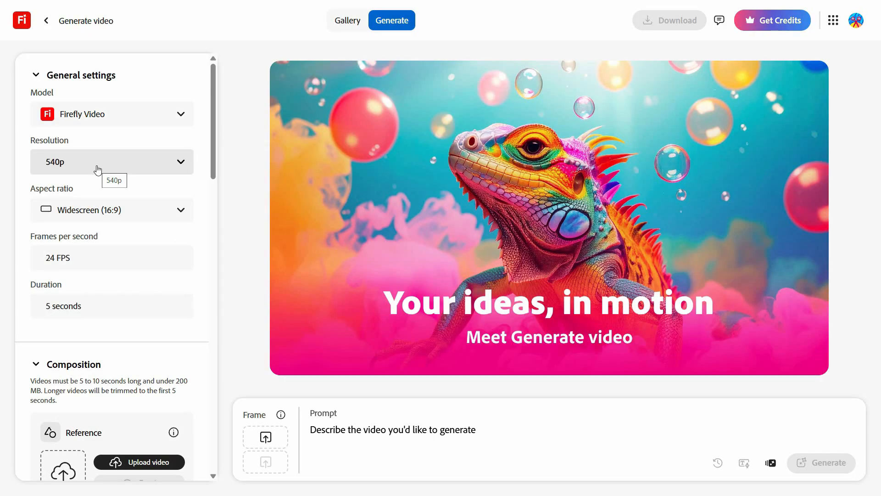
{"action": "scroll", "coordinate": [95, 257], "scroll_direction": "down", "scroll_amount": 4}
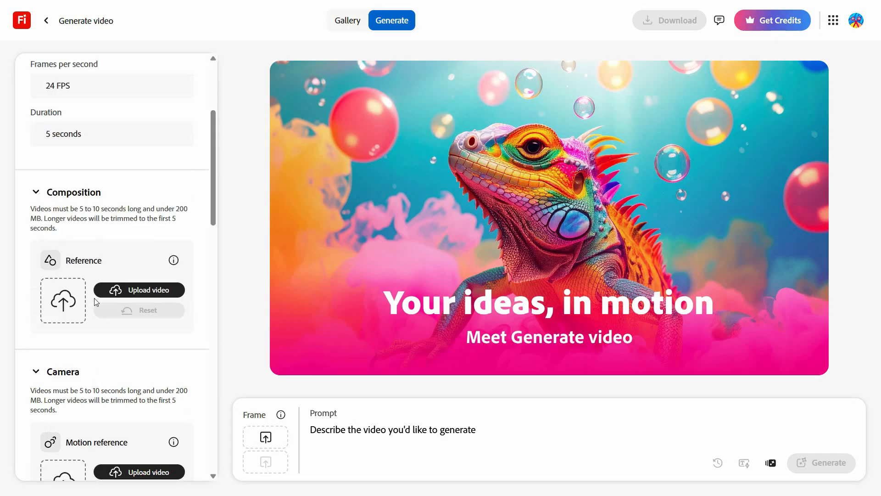
{"action": "scroll", "coordinate": [94, 297], "scroll_direction": "up", "scroll_amount": 4}
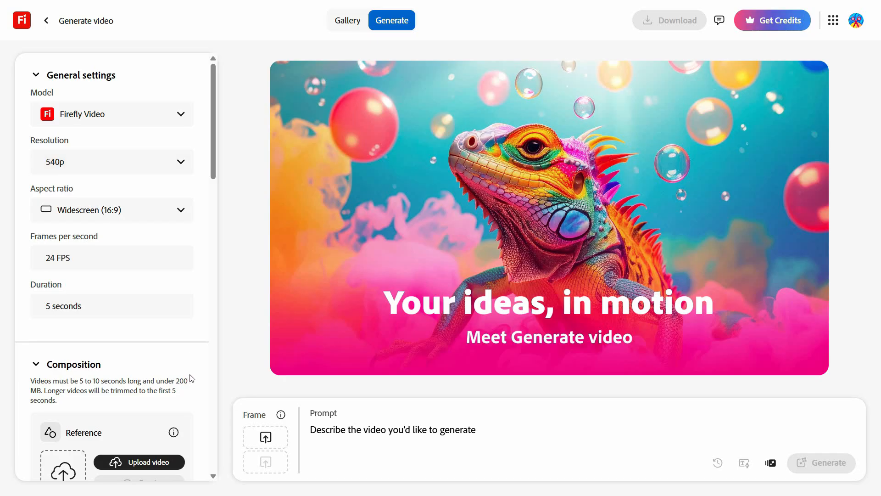
{"action": "left_click", "coordinate": [95, 166]}
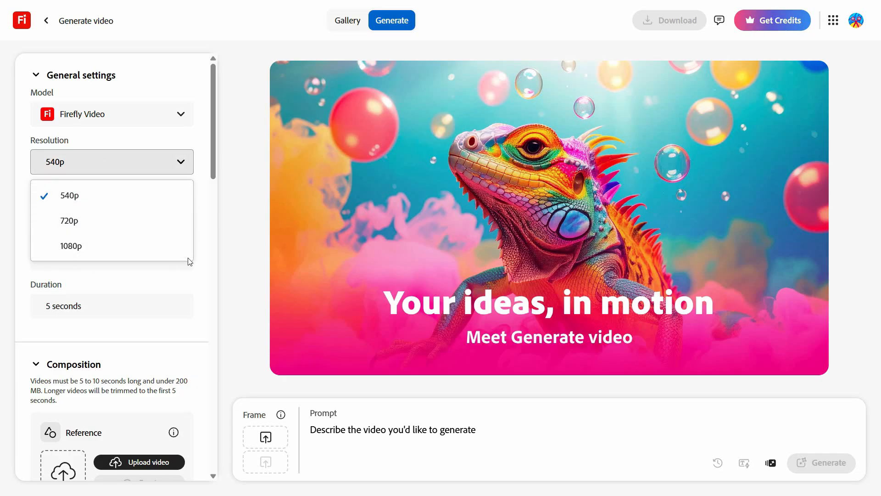
{"action": "left_click", "coordinate": [215, 249]}
{"action": "scroll", "coordinate": [197, 294], "scroll_direction": "down", "scroll_amount": 6}
{"action": "scroll", "coordinate": [170, 257], "scroll_direction": "up", "scroll_amount": 1}
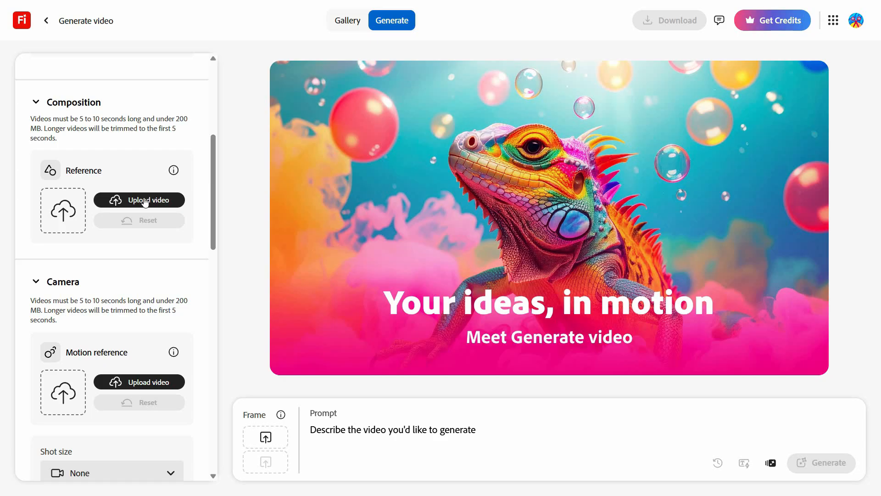
{"action": "left_click", "coordinate": [145, 202]}
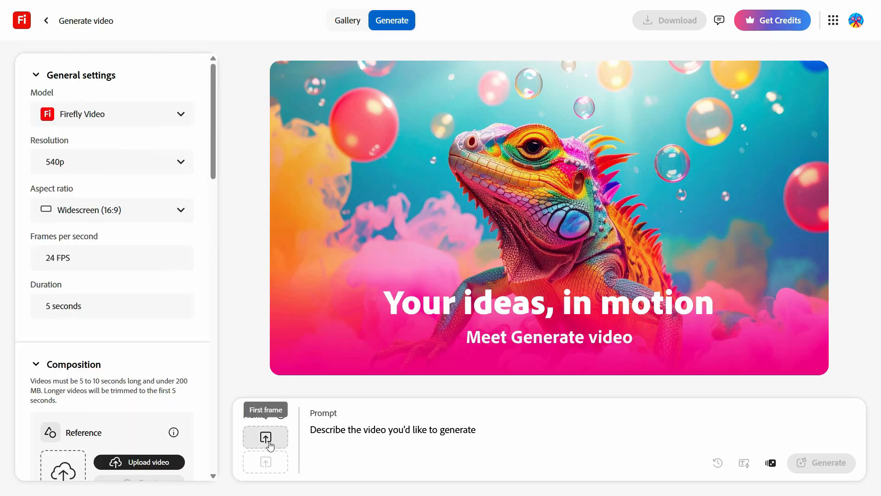
Add the downloaded Creamers image as the first frame and enter the prompt "Icecream Melting from this image".
{"action": "left_click", "coordinate": [270, 440]}
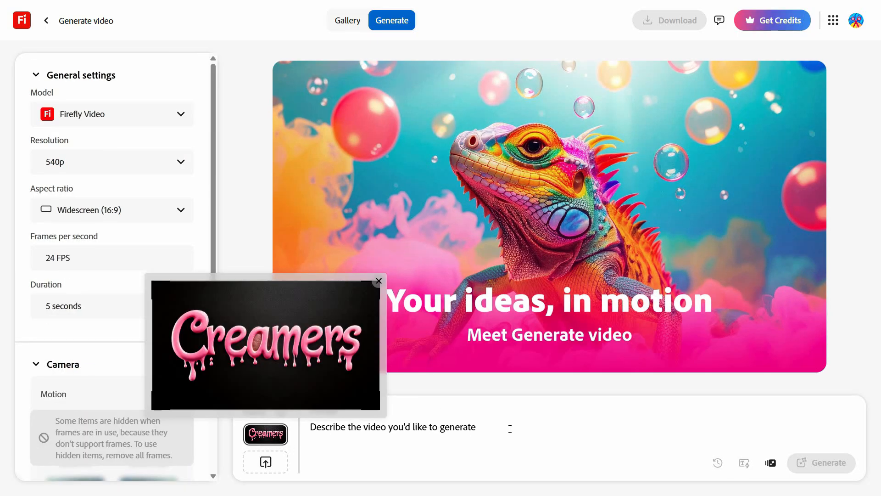
{"action": "left_click", "coordinate": [510, 428]}
{"action": "type", "text": "Icecream Melting from this image"}
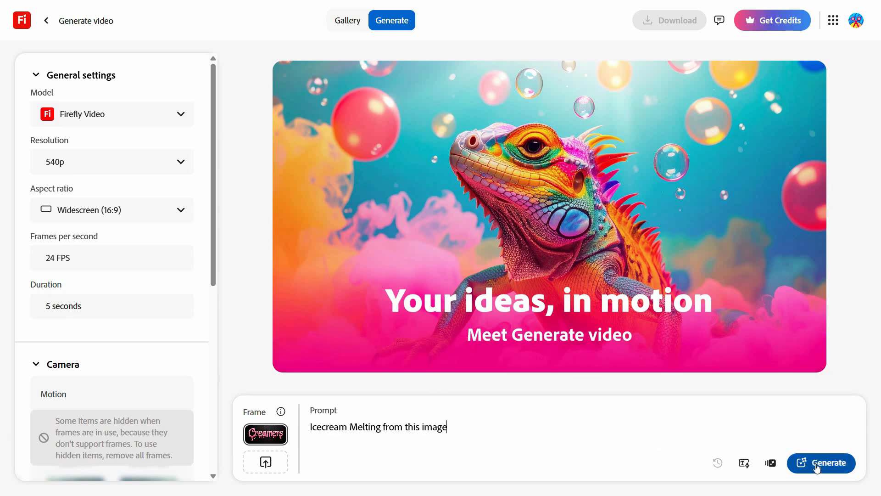
Look through the camera motion presets and advanced settings, and try to generate the video.
{"action": "scroll", "coordinate": [32, 259], "scroll_direction": "down", "scroll_amount": 3}
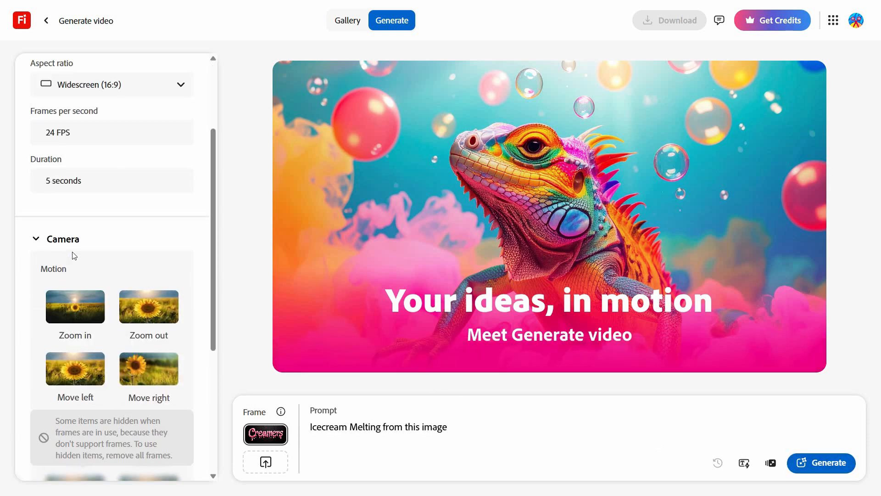
{"action": "scroll", "coordinate": [143, 352], "scroll_direction": "down", "scroll_amount": 5}
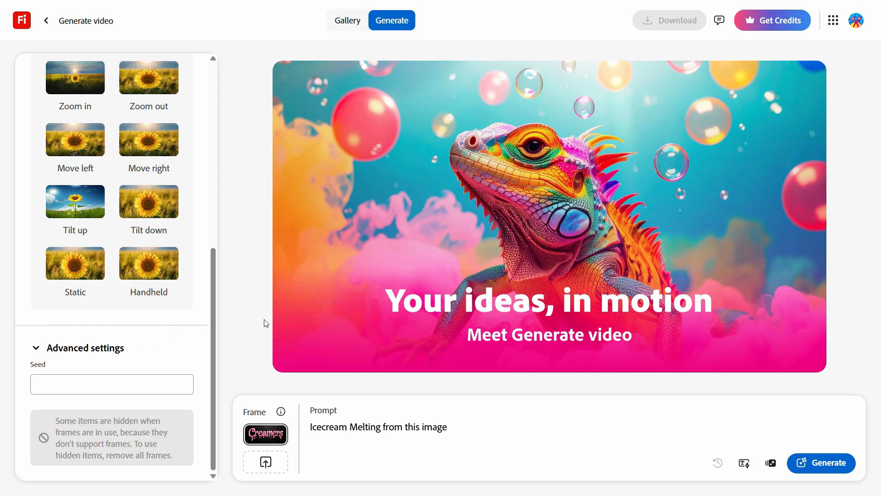
{"action": "scroll", "coordinate": [152, 309], "scroll_direction": "up", "scroll_amount": 8}
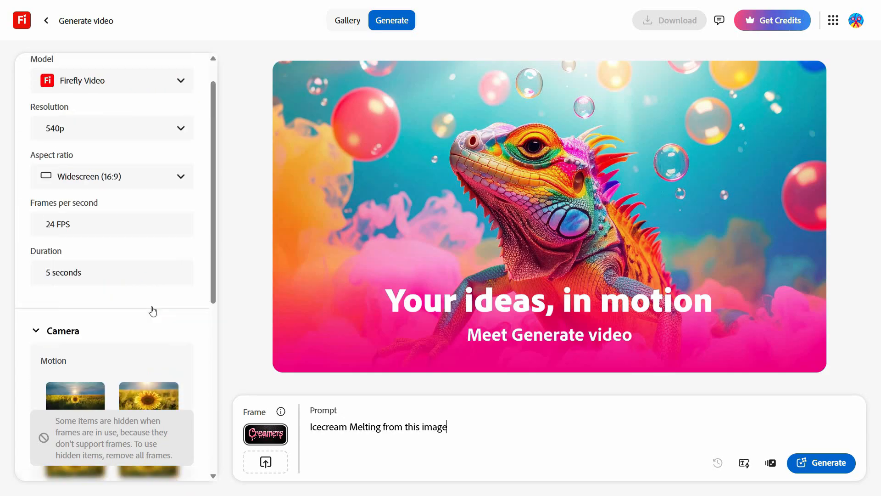
{"action": "left_click", "coordinate": [850, 459]}
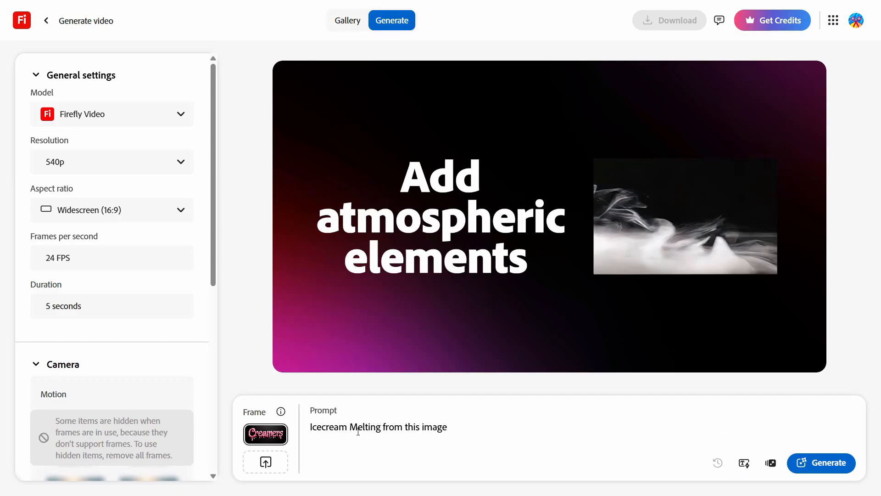
Enhance the ice-cream melting prompt automatically and read through the expanded text.
{"action": "double_click", "coordinate": [357, 431]}
{"action": "triple_click", "coordinate": [357, 431]}
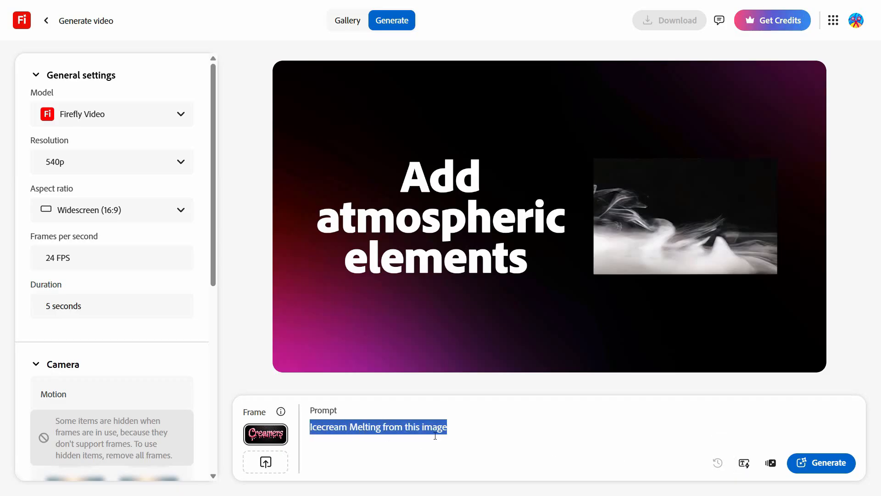
{"action": "left_click", "coordinate": [748, 467]}
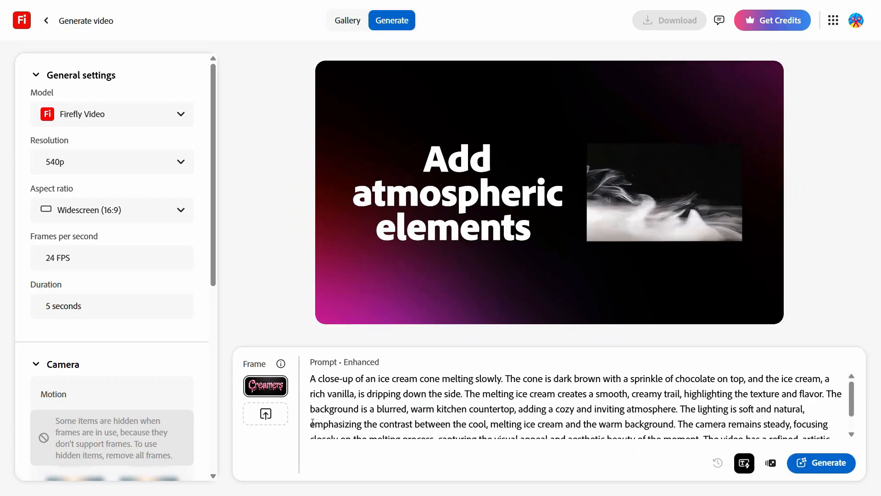
{"action": "scroll", "coordinate": [502, 401], "scroll_direction": "down", "scroll_amount": 1}
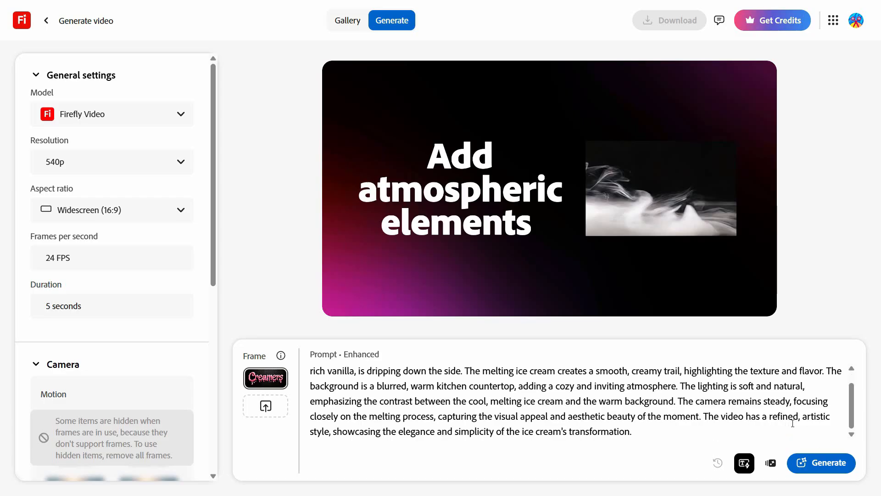
Try to generate the video from the enhanced prompt, and look over the Adobe Firefly Standard and Pro plans.
{"action": "left_click", "coordinate": [811, 466]}
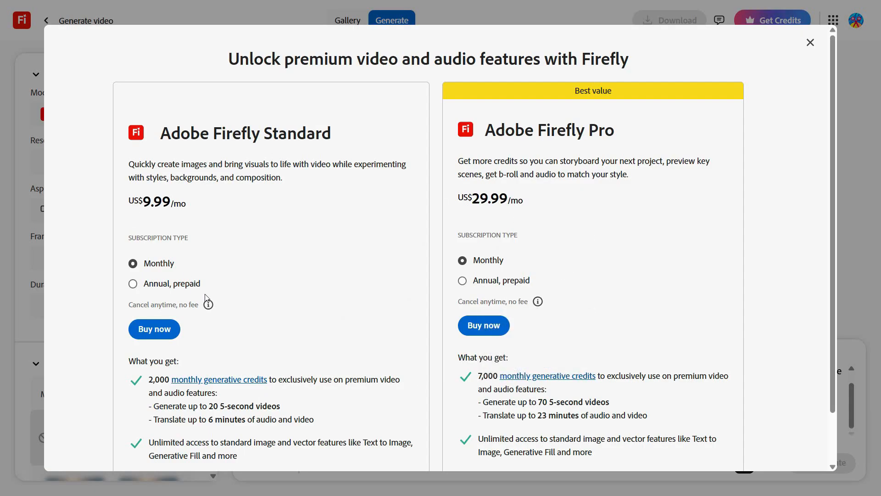
{"action": "scroll", "coordinate": [193, 390], "scroll_direction": "down", "scroll_amount": 2}
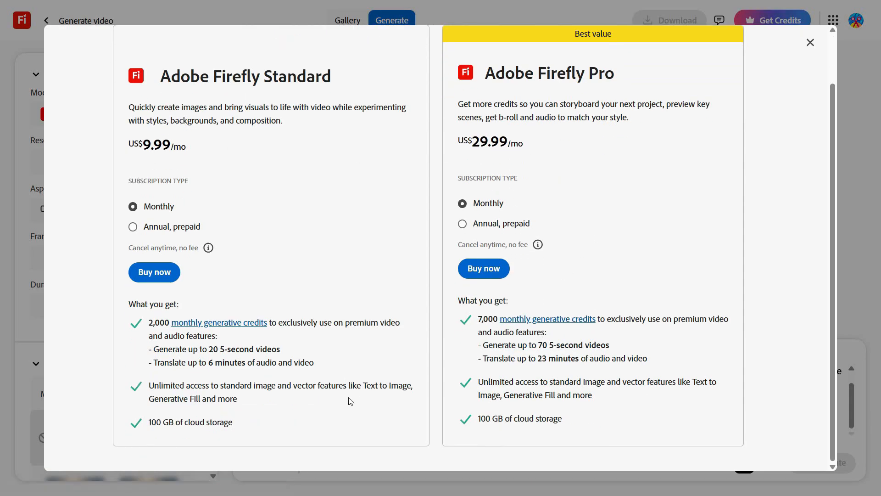
{"action": "key", "text": "Escape"}
Switch to File Explorer and find the generated lettering images in the Downloads folder.
{"action": "mouse_move", "coordinate": [538, 2]}
{"action": "left_click", "coordinate": [444, 39]}
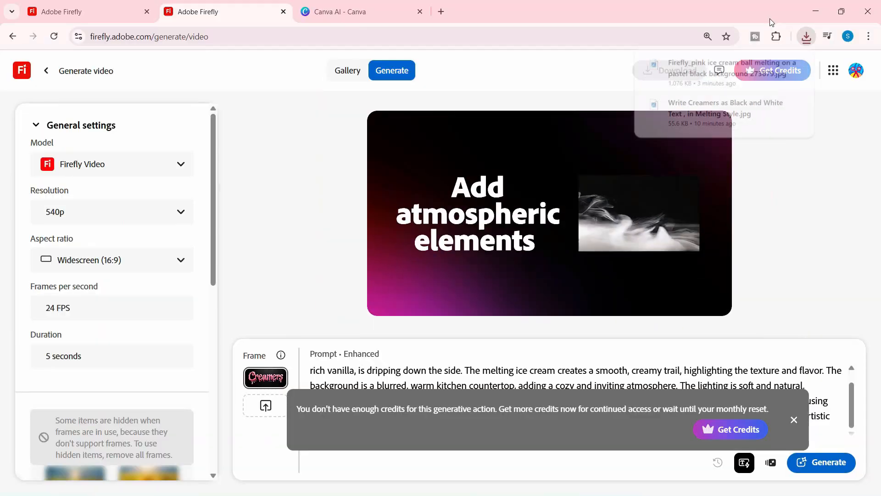
{"action": "left_click", "coordinate": [816, 11]}
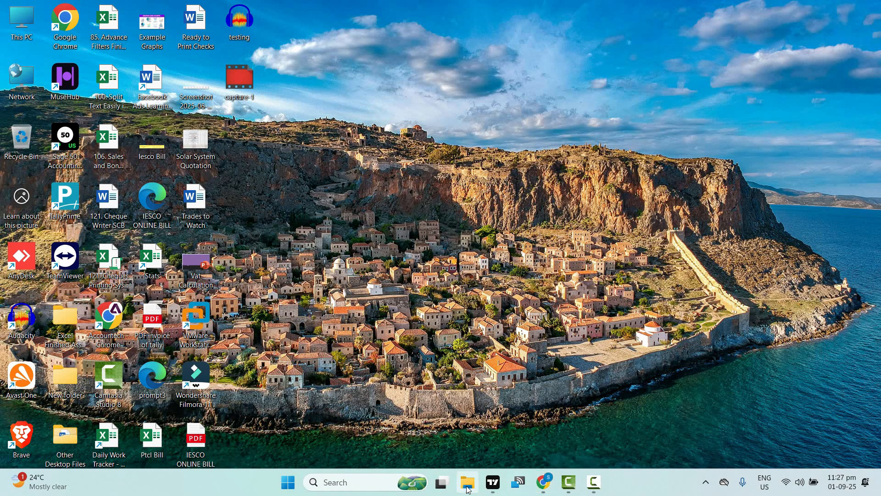
{"action": "left_click", "coordinate": [467, 483]}
{"action": "left_click", "coordinate": [37, 182]}
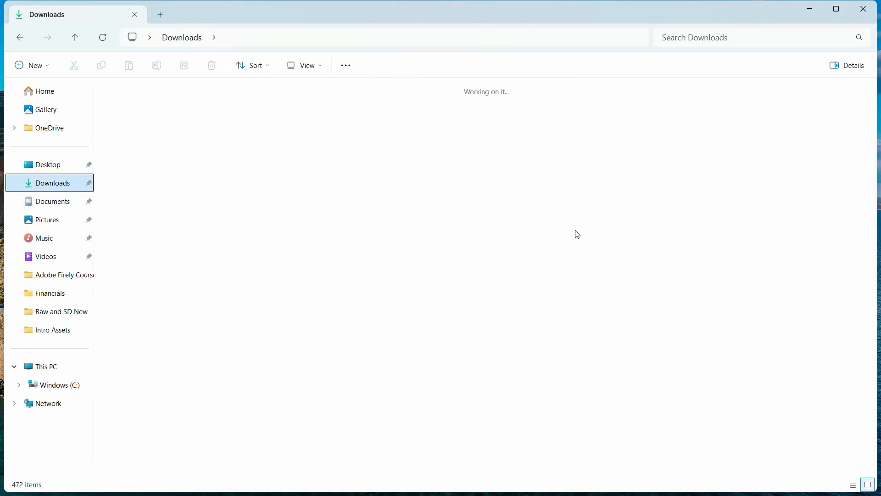
{"action": "left_click", "coordinate": [533, 151]}
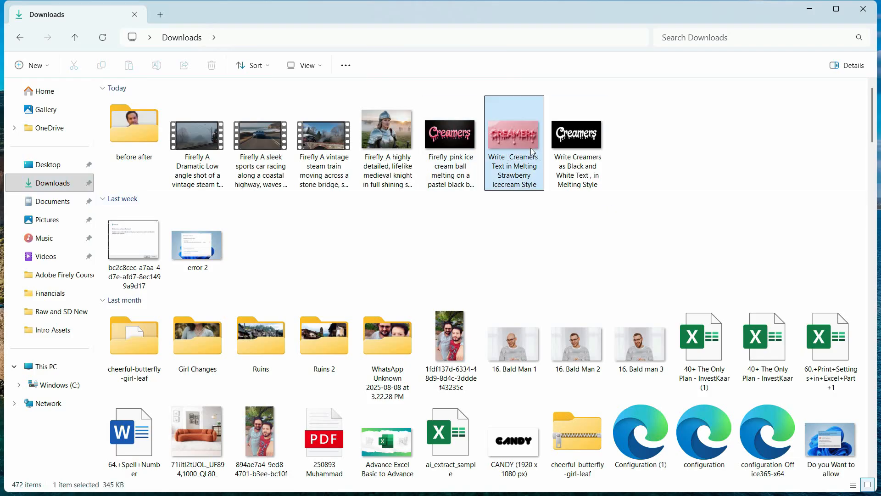
{"action": "double_click", "coordinate": [530, 148]}
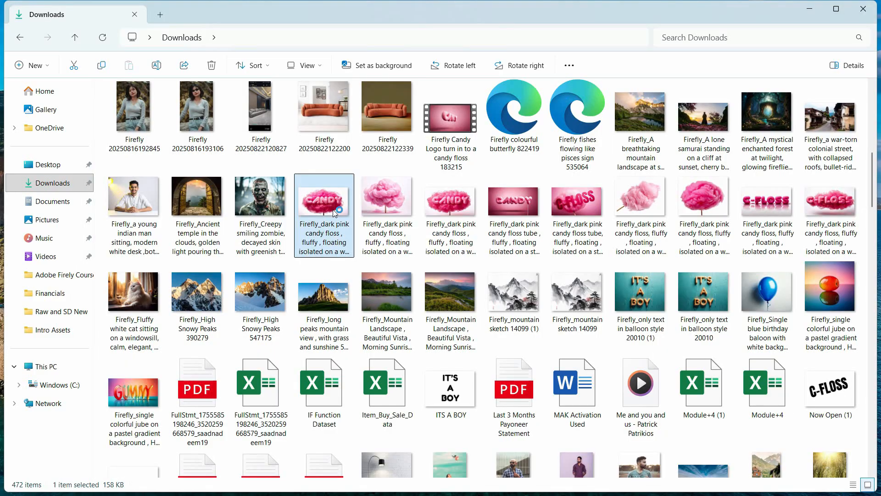
View the pink candy floss lettering images one after another, and maximize the viewer on the C-FLOSS image.
{"action": "double_click", "coordinate": [337, 206]}
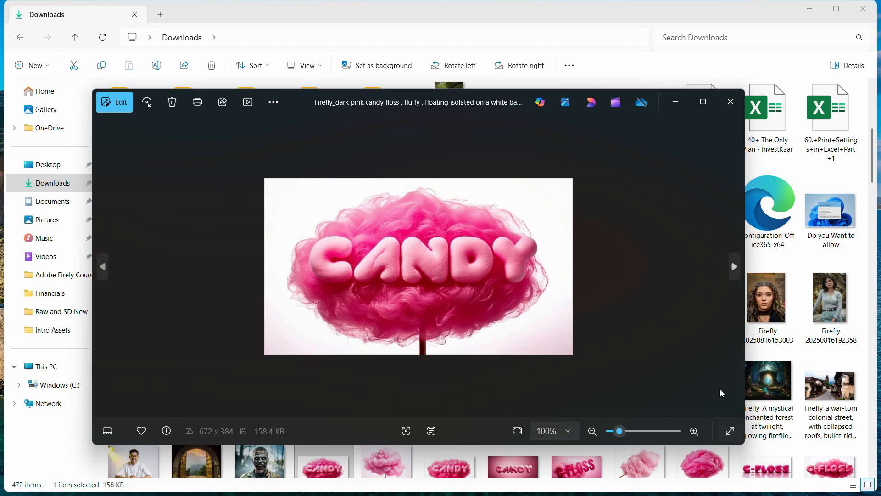
{"action": "left_click", "coordinate": [734, 265]}
{"action": "left_click", "coordinate": [735, 265]}
{"action": "left_click", "coordinate": [734, 265]}
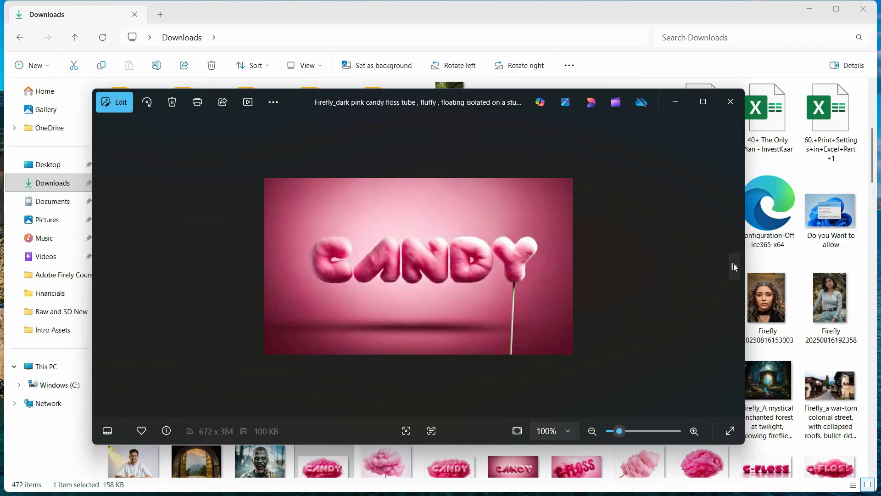
{"action": "left_click", "coordinate": [735, 266]}
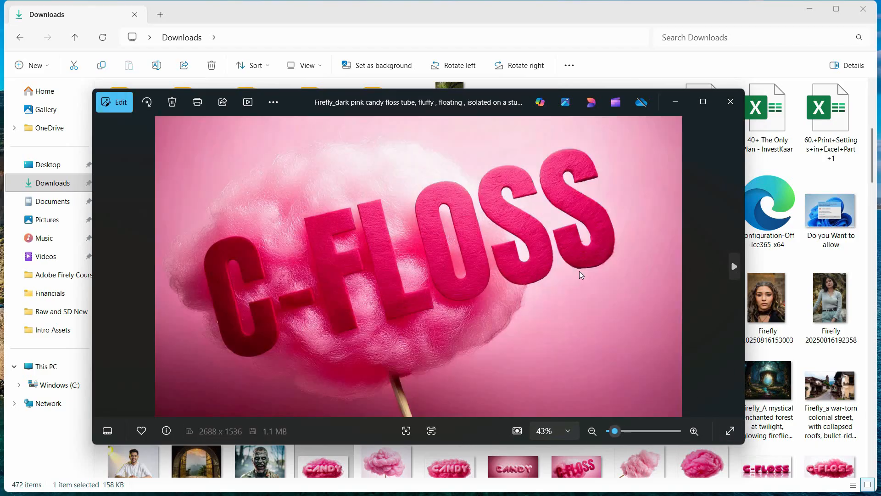
{"action": "left_click", "coordinate": [703, 101]}
{"action": "scroll", "coordinate": [487, 243], "scroll_direction": "up", "scroll_amount": 2}
{"action": "scroll", "coordinate": [487, 243], "scroll_direction": "down", "scroll_amount": 2}
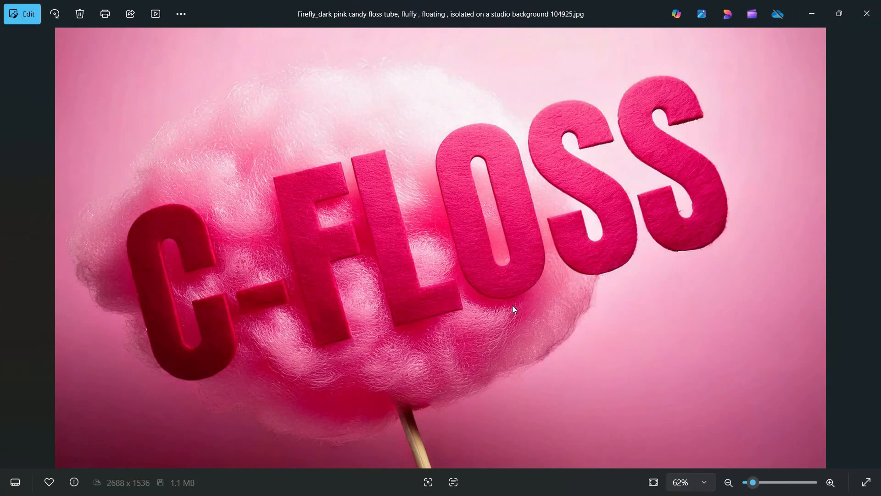
Close the C-FLOSS image, play the "Firefly Candy Logo turn in to a candy floss 183215" video from Downloads, and close the player.
{"action": "left_click", "coordinate": [868, 18]}
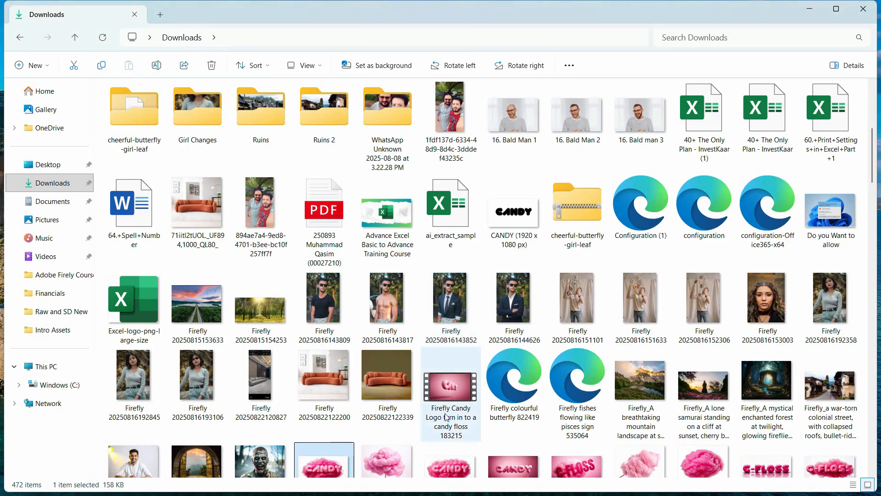
{"action": "scroll", "coordinate": [450, 362], "scroll_direction": "down", "scroll_amount": 10}
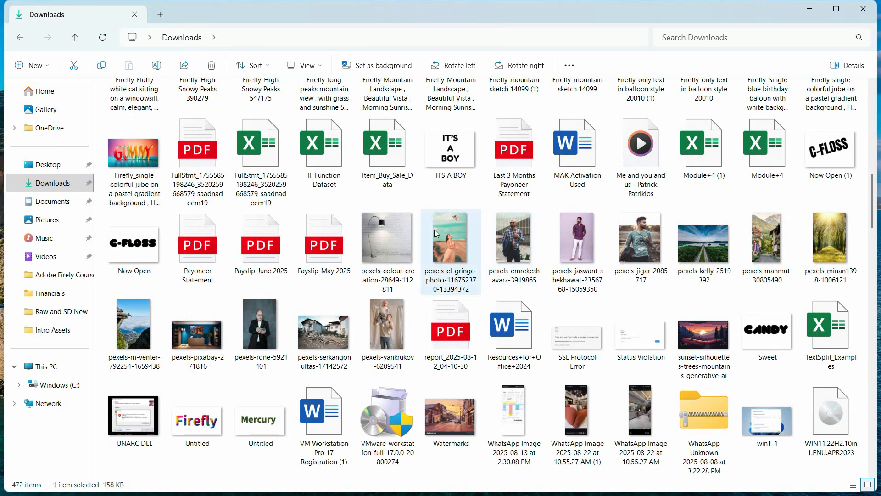
{"action": "scroll", "coordinate": [467, 232], "scroll_direction": "up", "scroll_amount": 4}
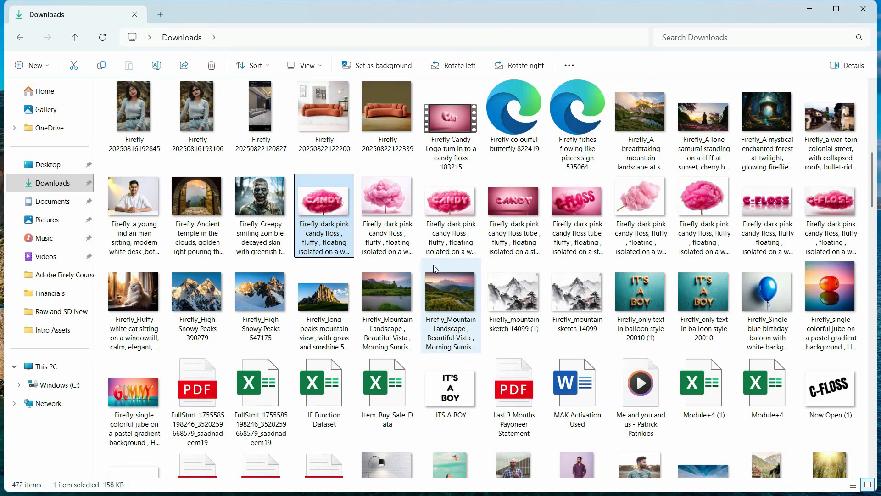
{"action": "double_click", "coordinate": [450, 135]}
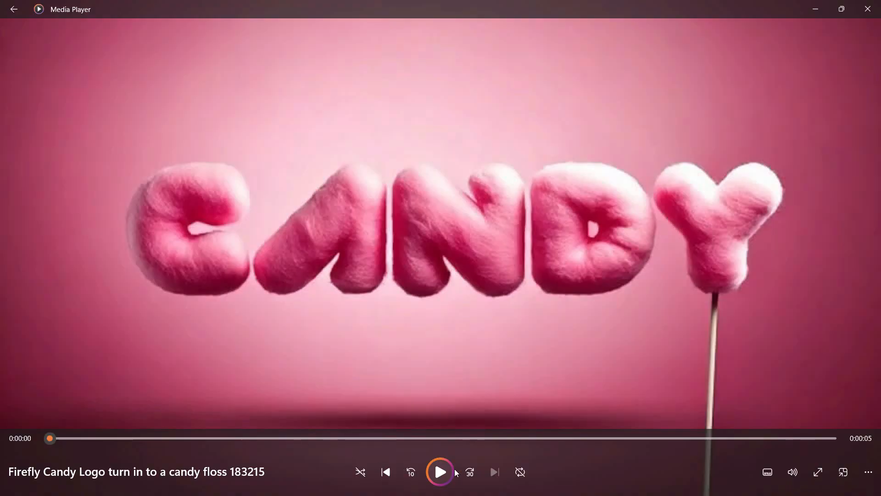
{"action": "left_click", "coordinate": [458, 471]}
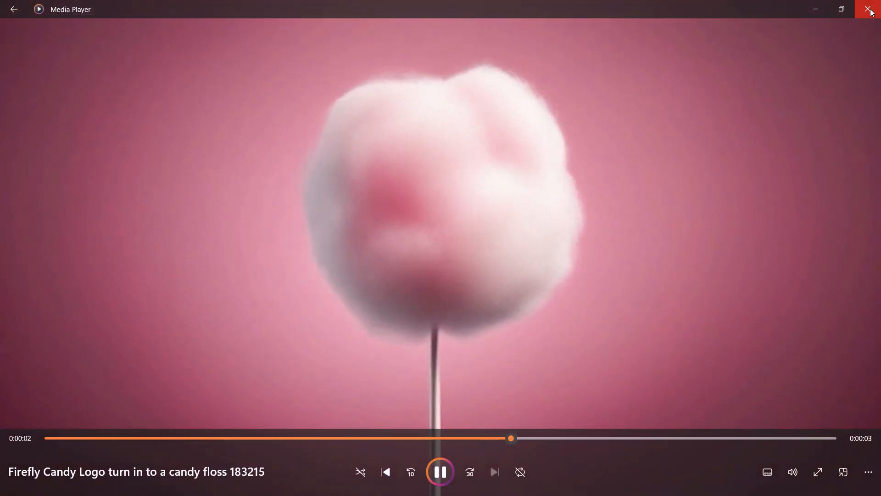
{"action": "left_click", "coordinate": [869, 9]}
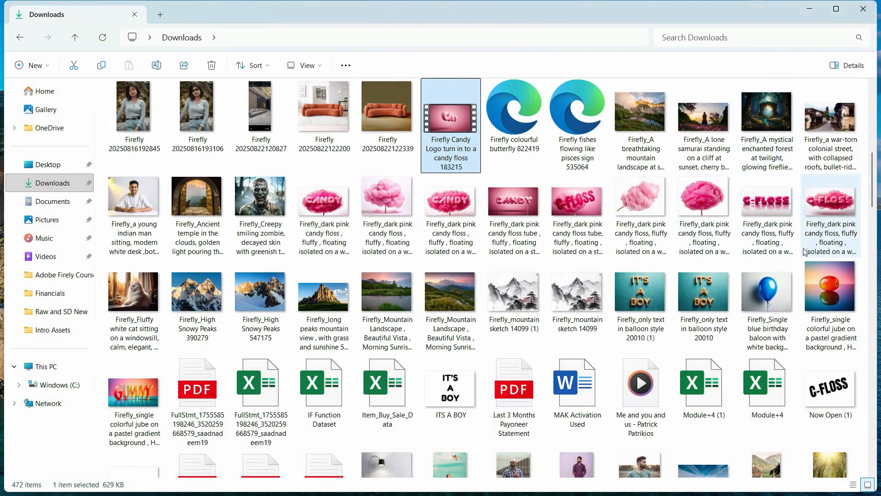
Check the Firefly video page, look through the Downloads folder in File Explorer, and return to the Generate video page in the browser.
{"action": "key", "text": "alt+Tab"}
{"action": "left_click", "coordinate": [218, 9]}
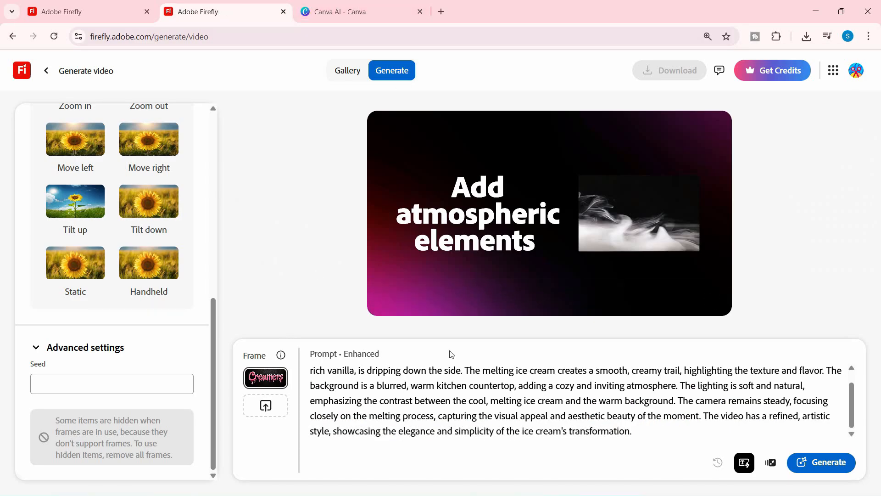
{"action": "left_click", "coordinate": [815, 12]}
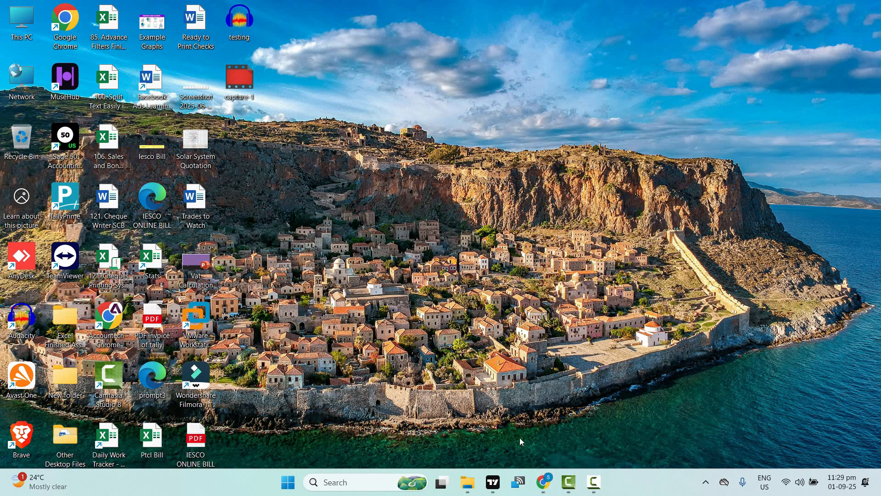
{"action": "left_click", "coordinate": [479, 484]}
{"action": "scroll", "coordinate": [566, 281], "scroll_direction": "down", "scroll_amount": 15}
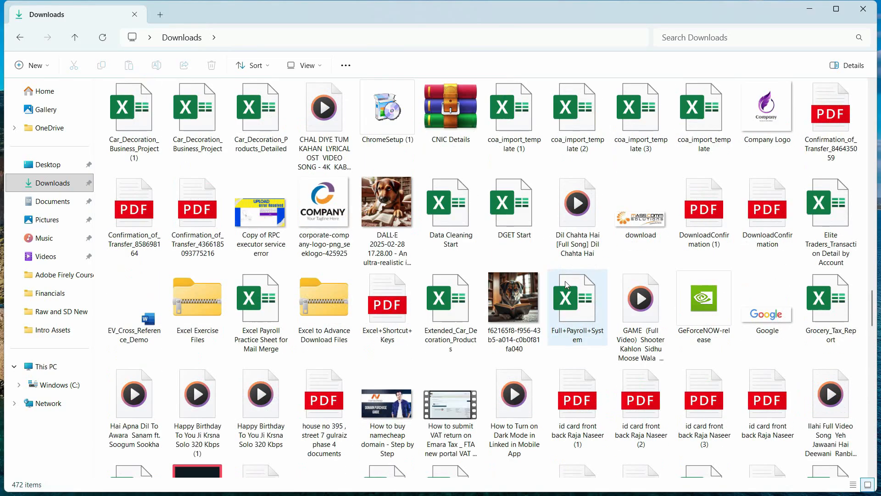
{"action": "scroll", "coordinate": [566, 281], "scroll_direction": "up", "scroll_amount": 20}
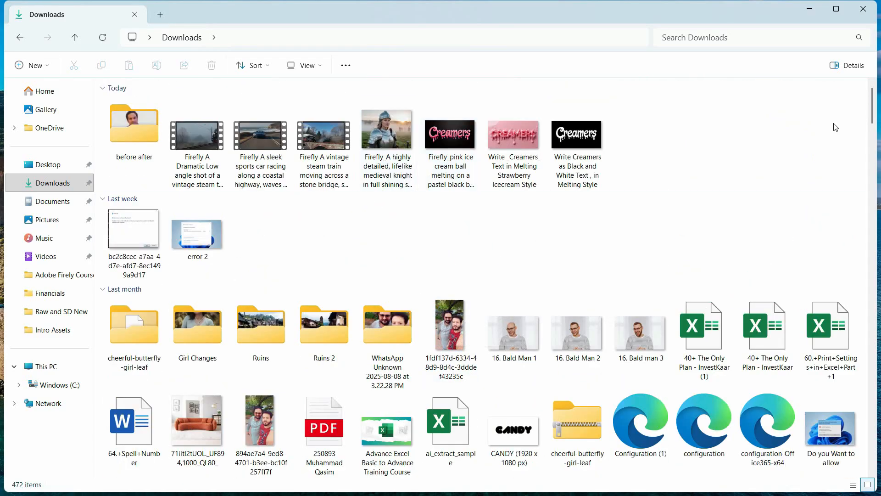
{"action": "left_click", "coordinate": [816, 9]}
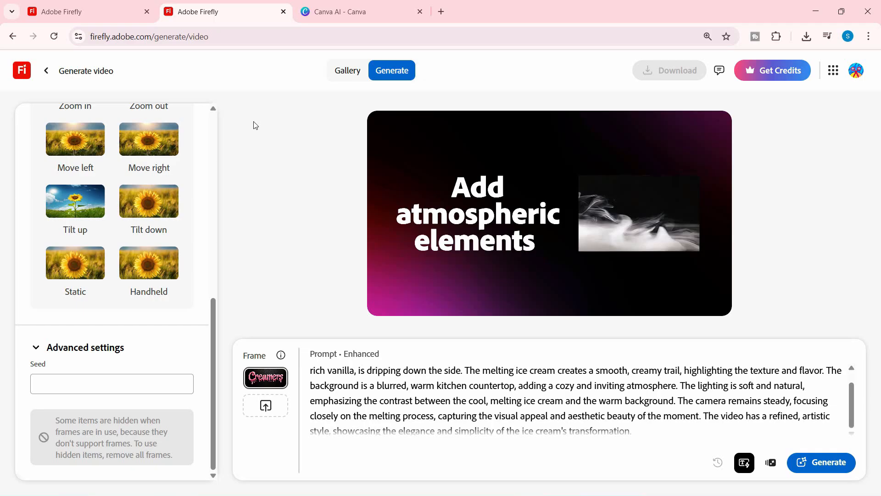
Close the enlarged black-and-white Creamers image in Canva AI and return to the Adobe Firefly home page.
{"action": "left_click", "coordinate": [377, 10]}
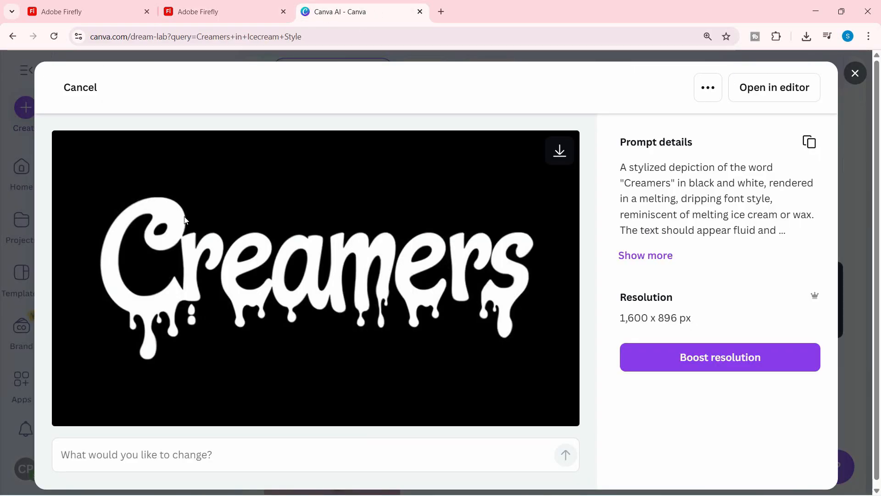
{"action": "left_click", "coordinate": [856, 74]}
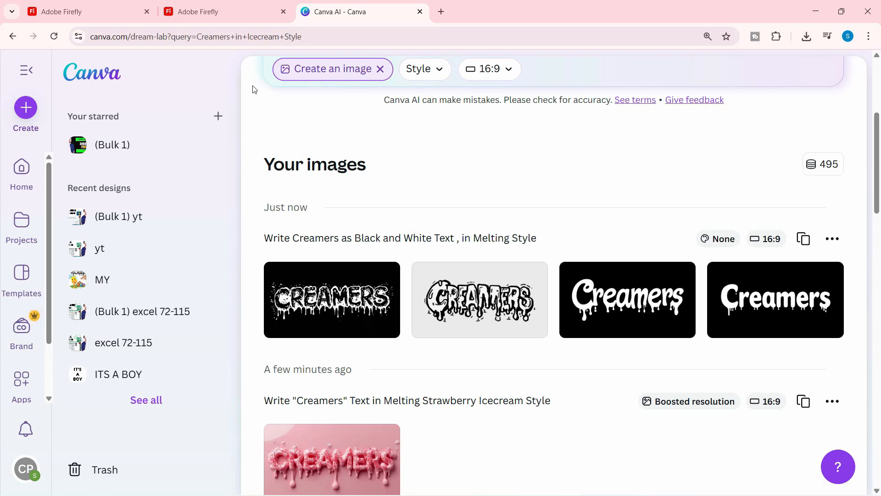
{"action": "left_click", "coordinate": [112, 16]}
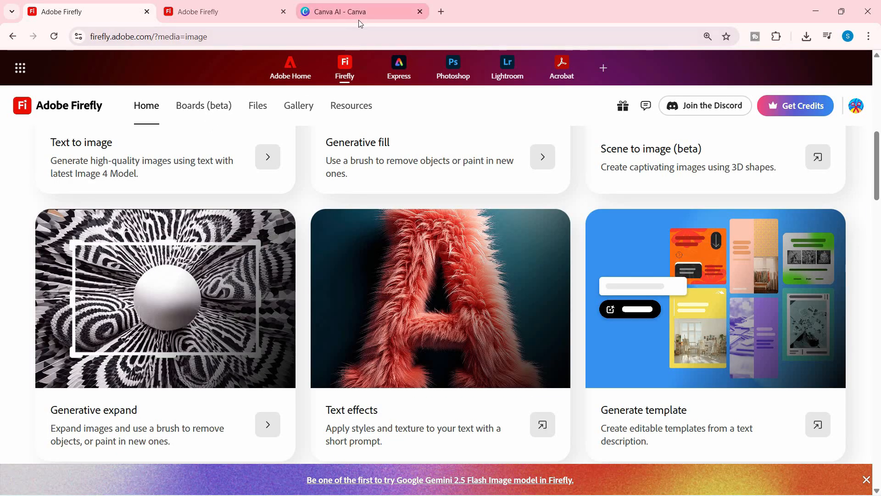